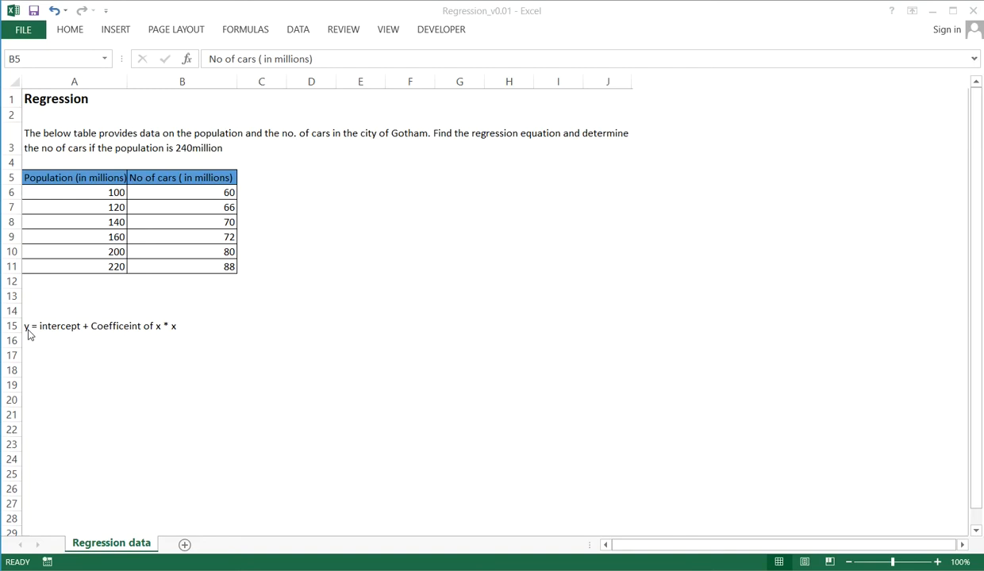
pyautogui.click(42, 353)
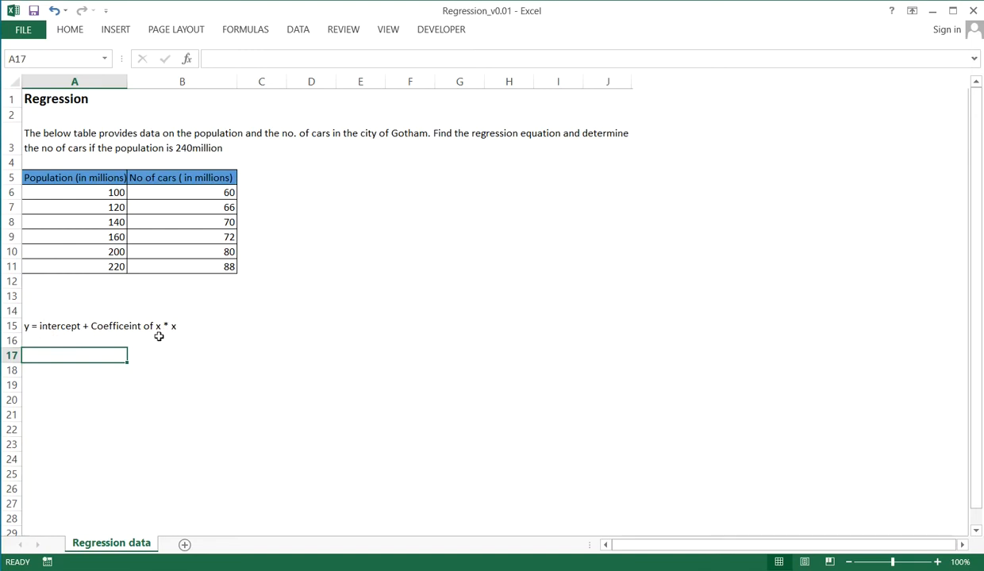
pyautogui.click(81, 227)
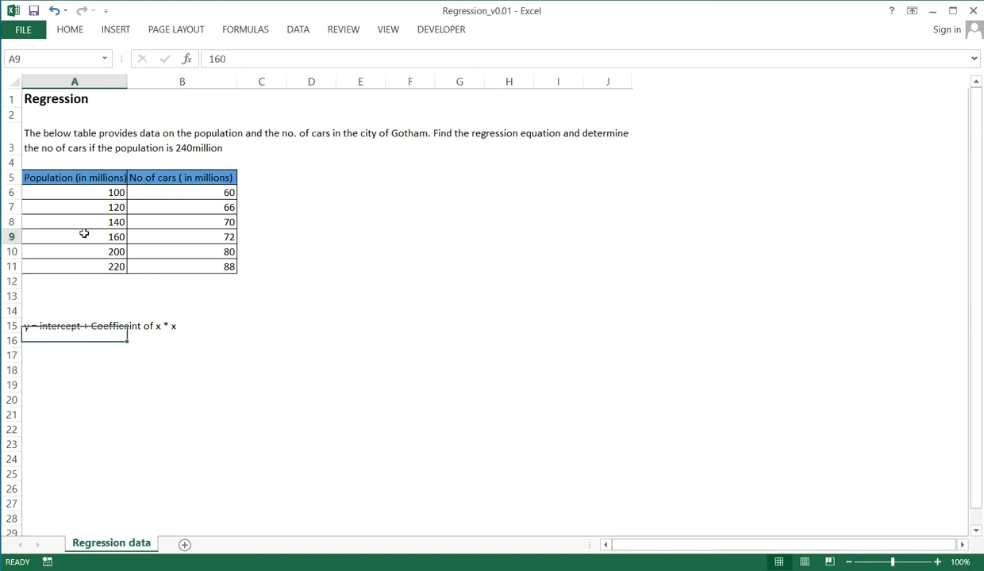
pyautogui.click(83, 177)
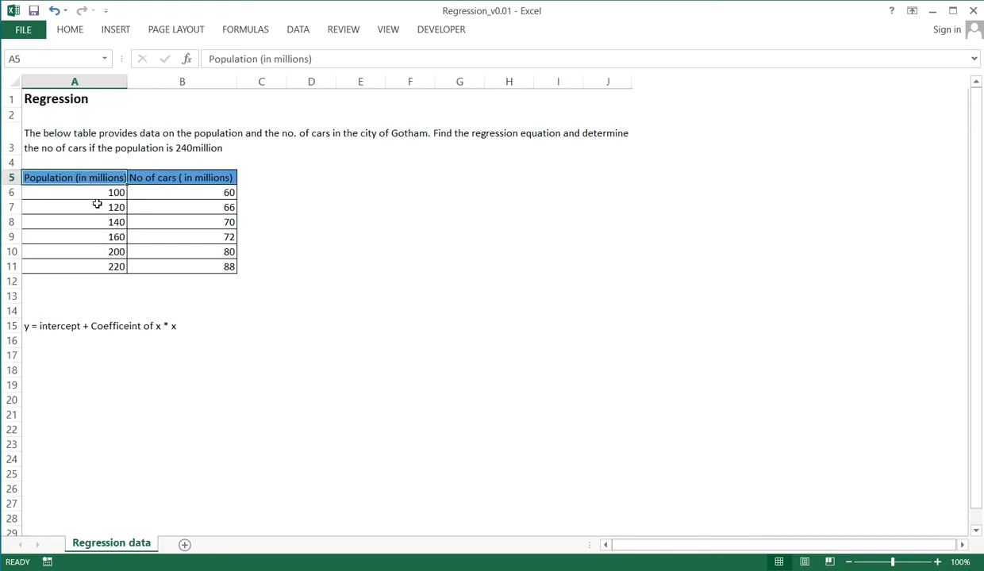
pyautogui.click(169, 178)
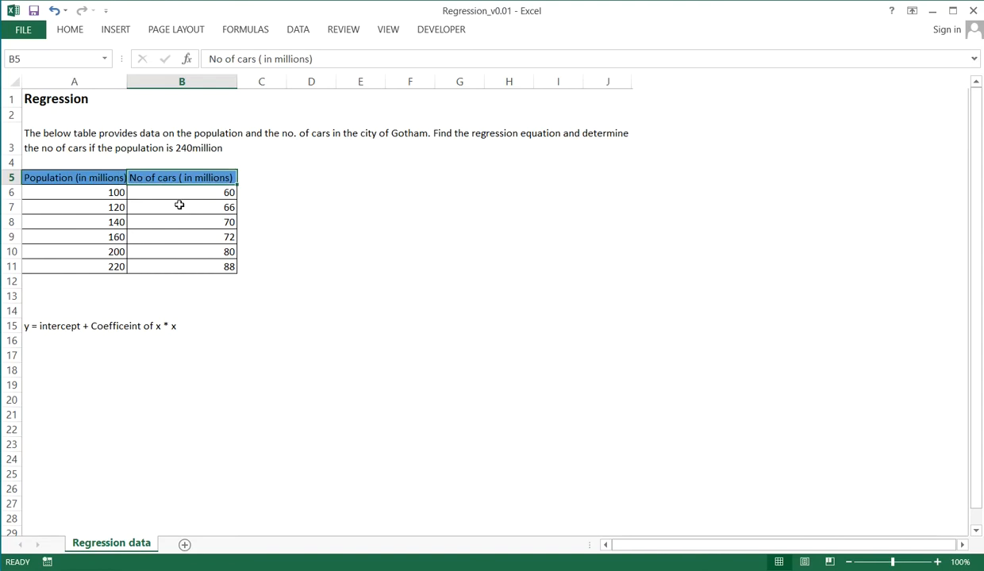
# Run a Regression analysis with Y range $B$5:$B$11, X range $A$5:$A$11, Labels and Residuals enabled, and output to a new worksheet
pyautogui.click(297, 30)
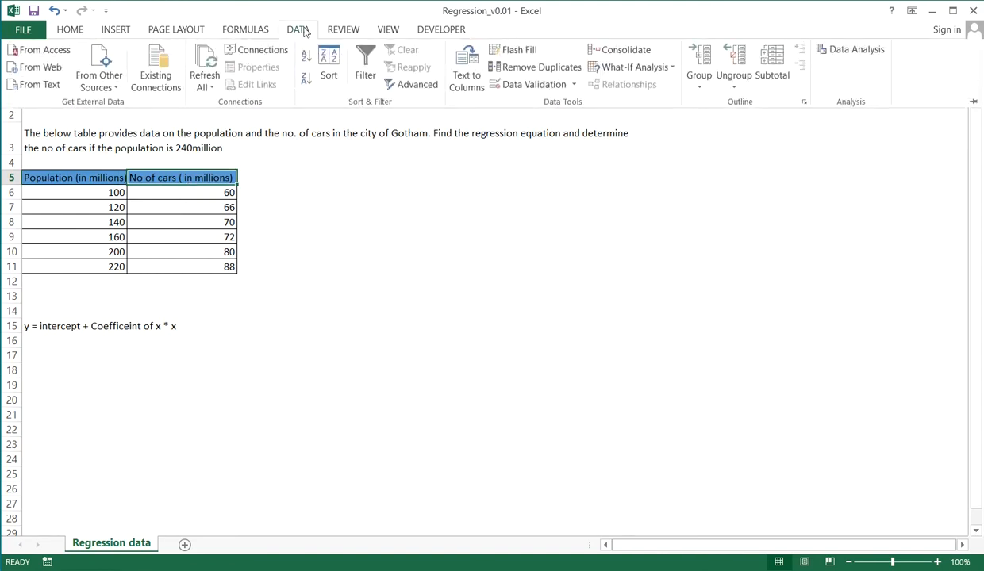
pyautogui.click(848, 50)
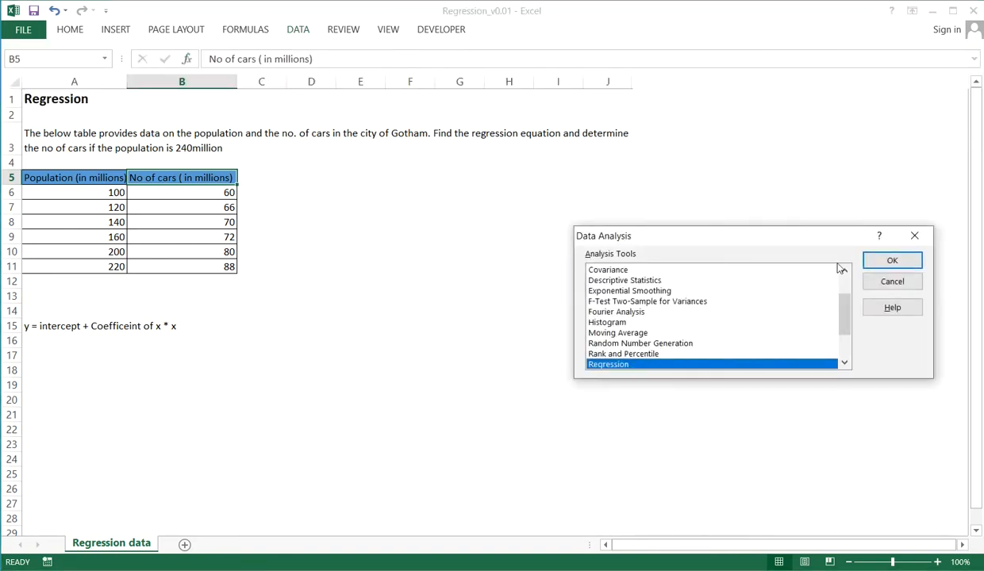
pyautogui.click(891, 260)
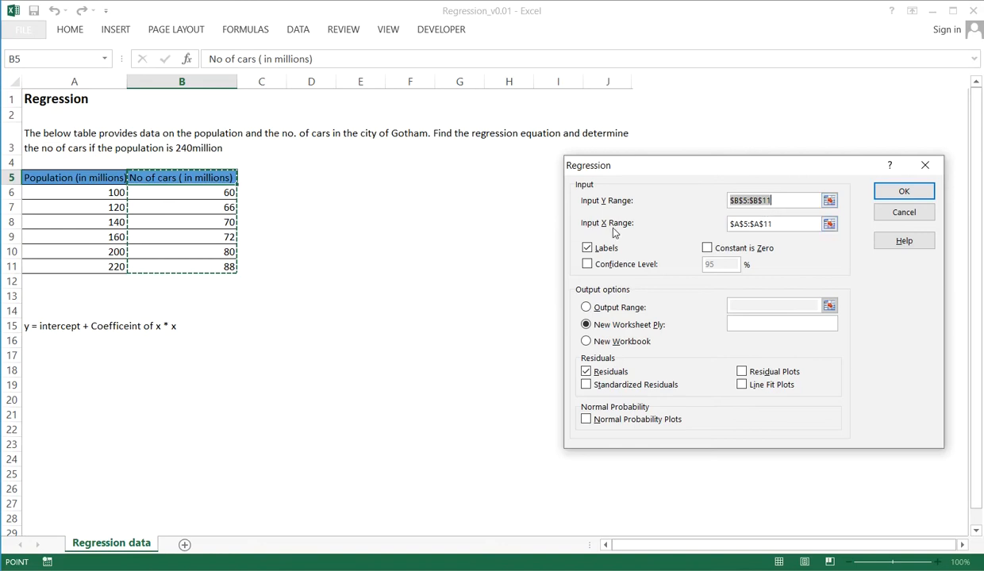
pyautogui.click(775, 225)
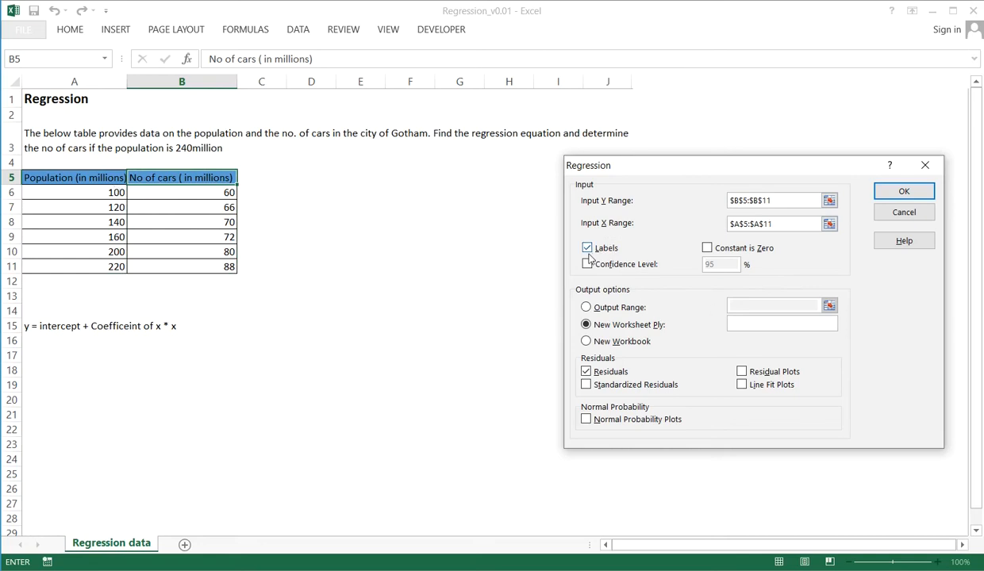
pyautogui.click(588, 252)
pyautogui.click(588, 251)
pyautogui.click(897, 191)
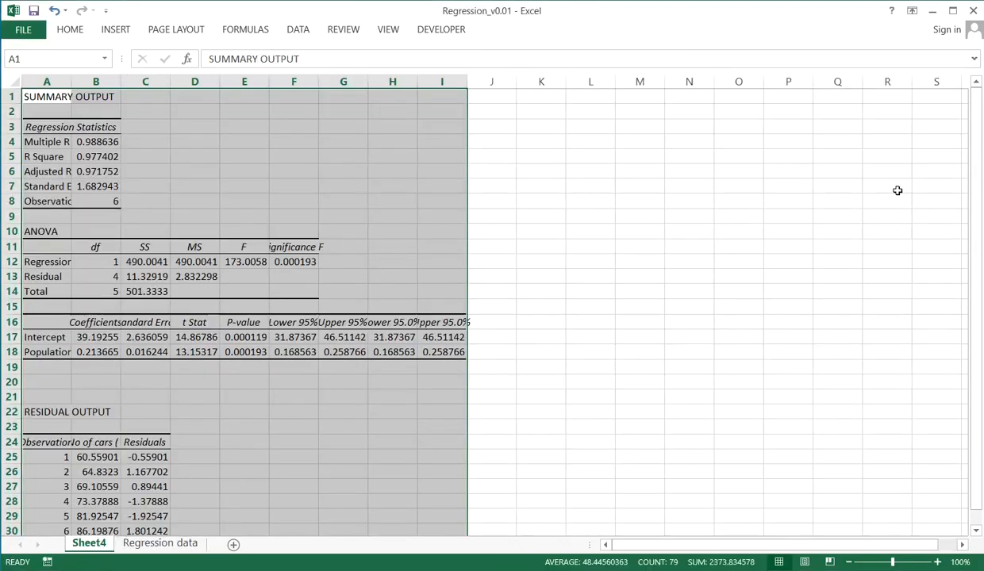
# Examine the regression output's R Square, Significance F, P-values, and the intercept and population coefficients
pyautogui.click(181, 126)
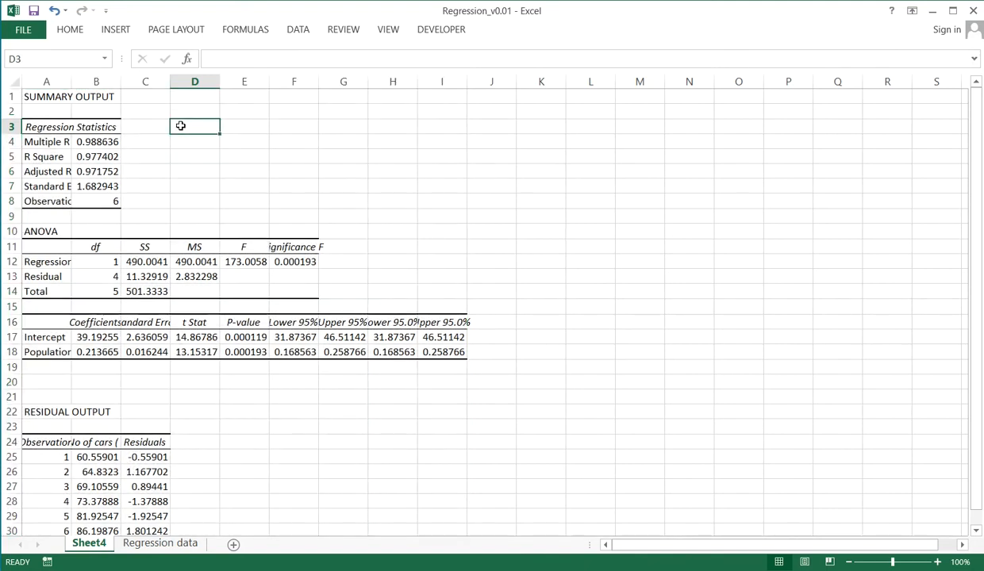
pyautogui.click(102, 158)
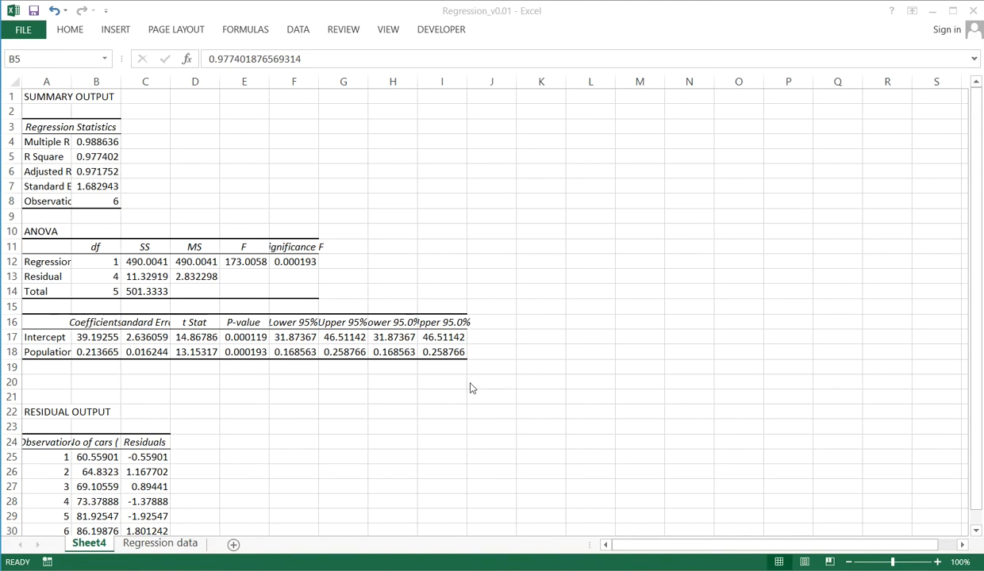
pyautogui.click(282, 264)
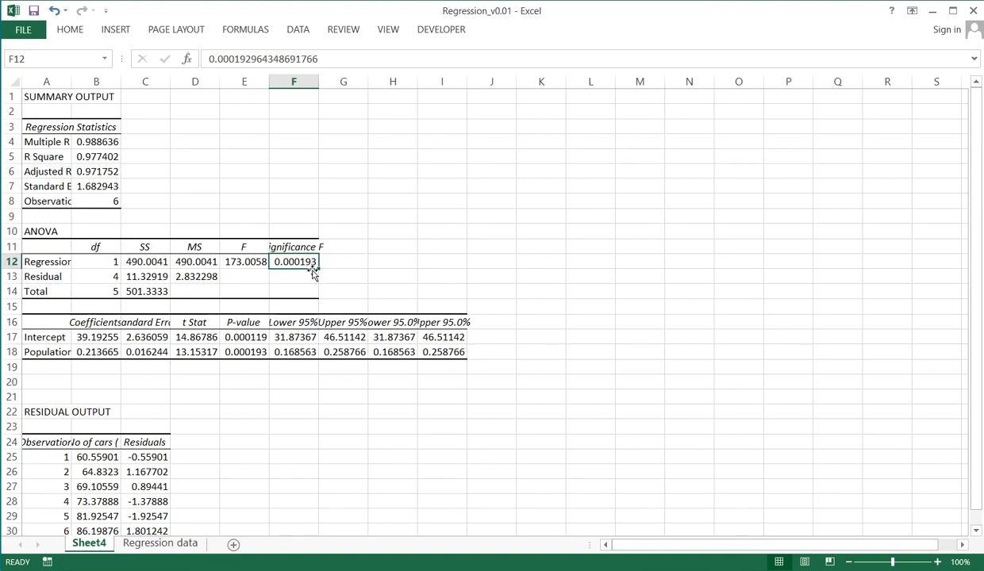
pyautogui.click(256, 335)
pyautogui.click(258, 365)
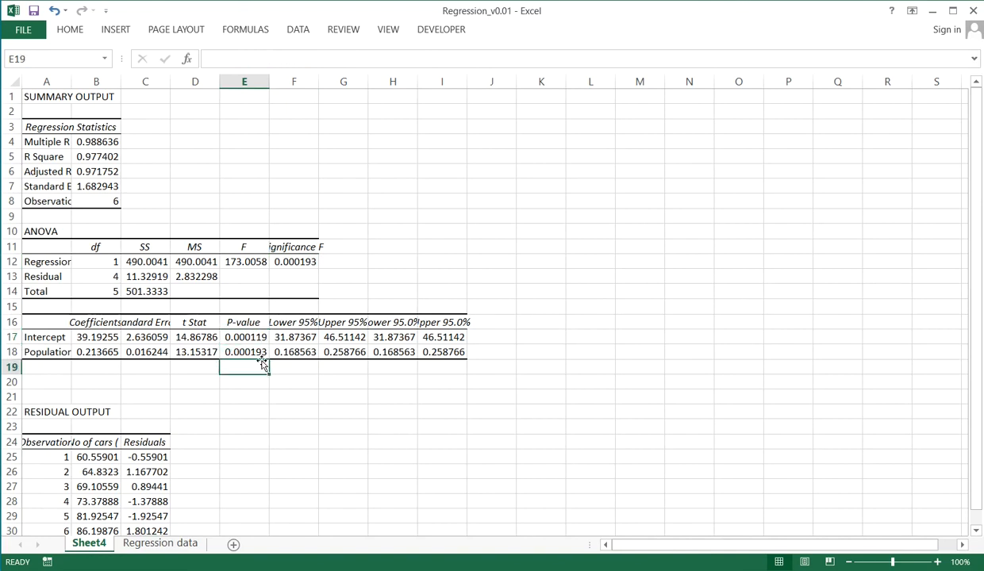
pyautogui.click(258, 338)
pyautogui.click(261, 354)
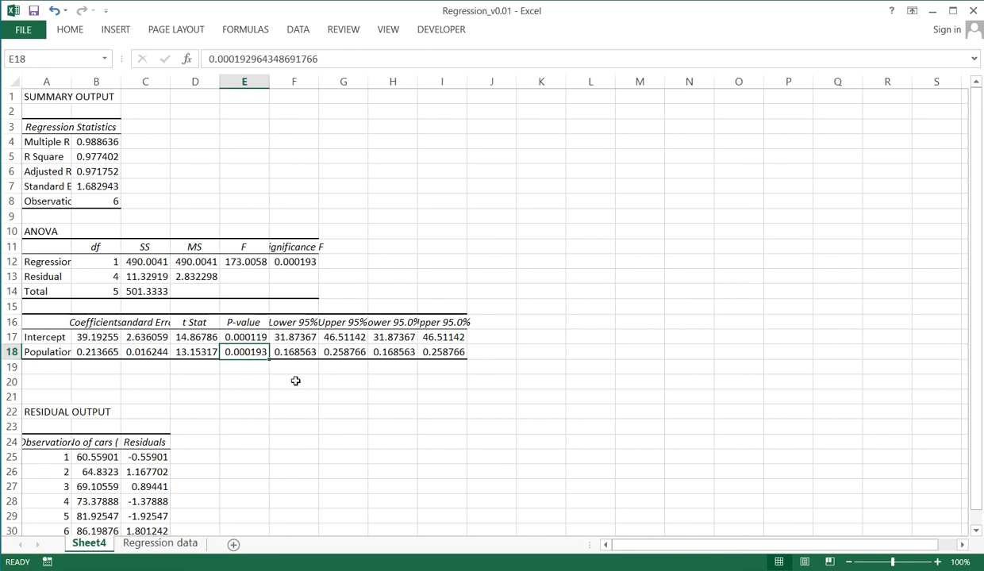
pyautogui.click(84, 334)
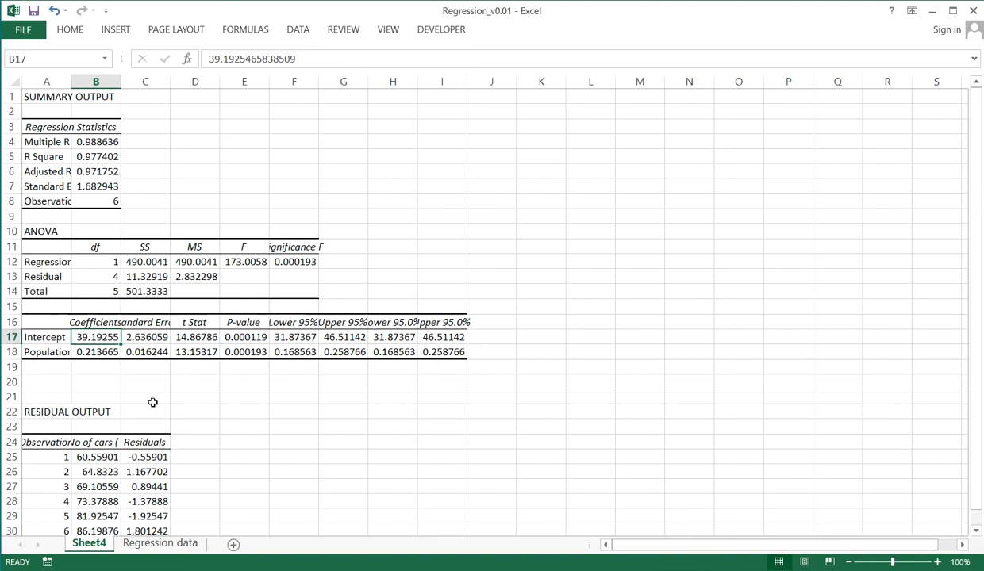
pyautogui.moveTo(152, 402); pyautogui.dragTo(114, 371)
pyautogui.click(114, 371)
pyautogui.click(96, 337)
pyautogui.click(108, 352)
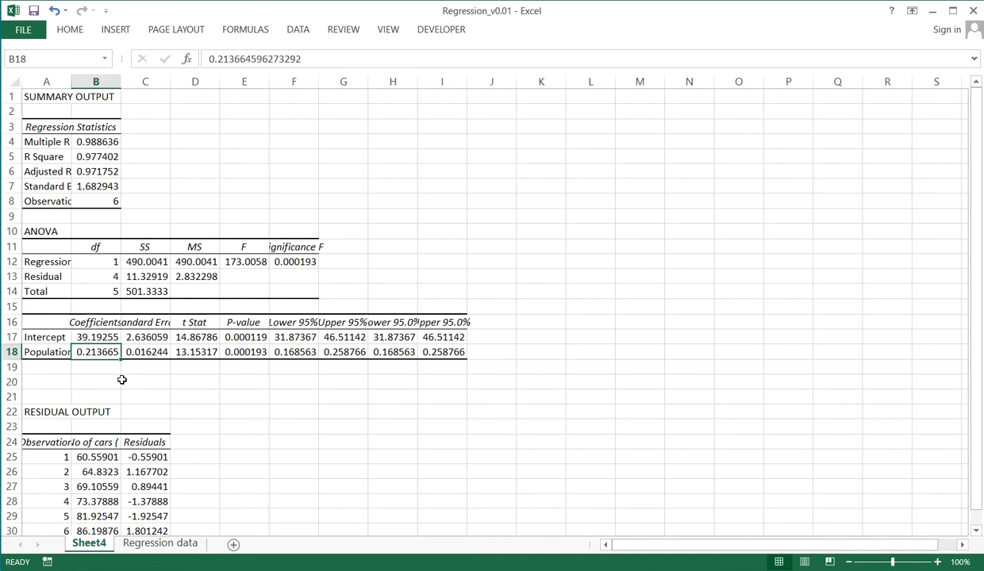
# Enter the regression equation "y = 39.19255 + 0.213665 * X" in cell C20 of the output sheet
pyautogui.click(141, 383)
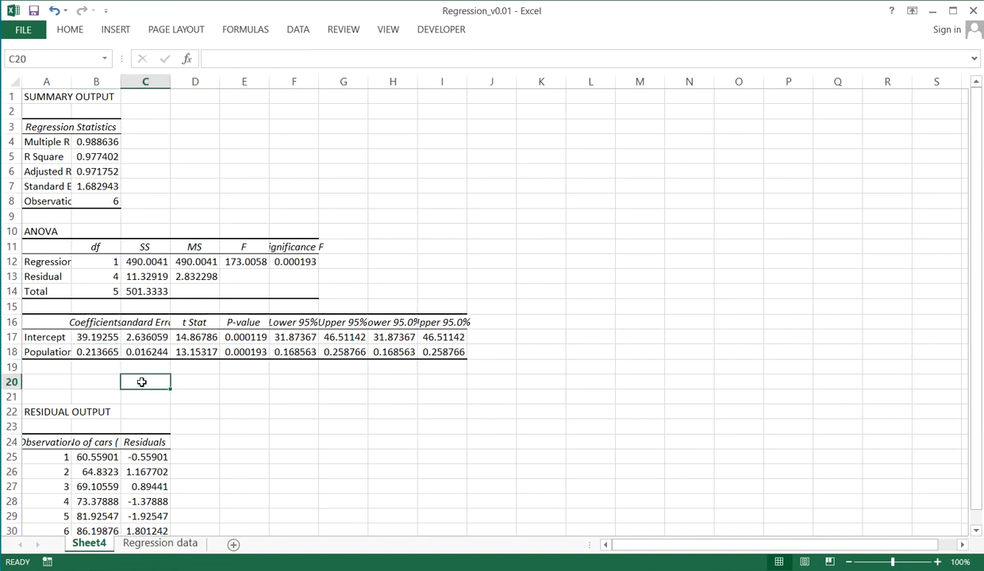
pyautogui.write('y = ')
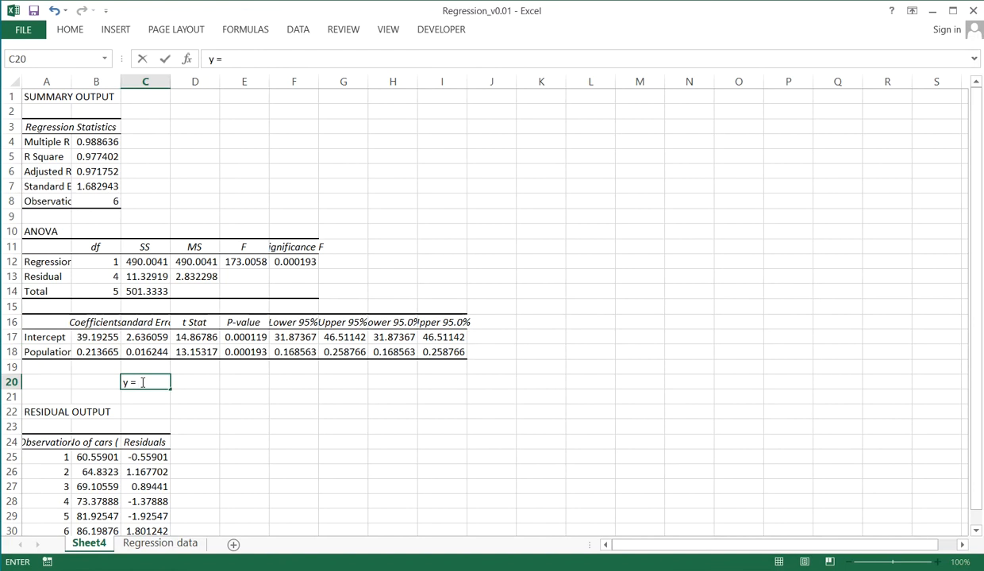
pyautogui.write('39.19255 + ')
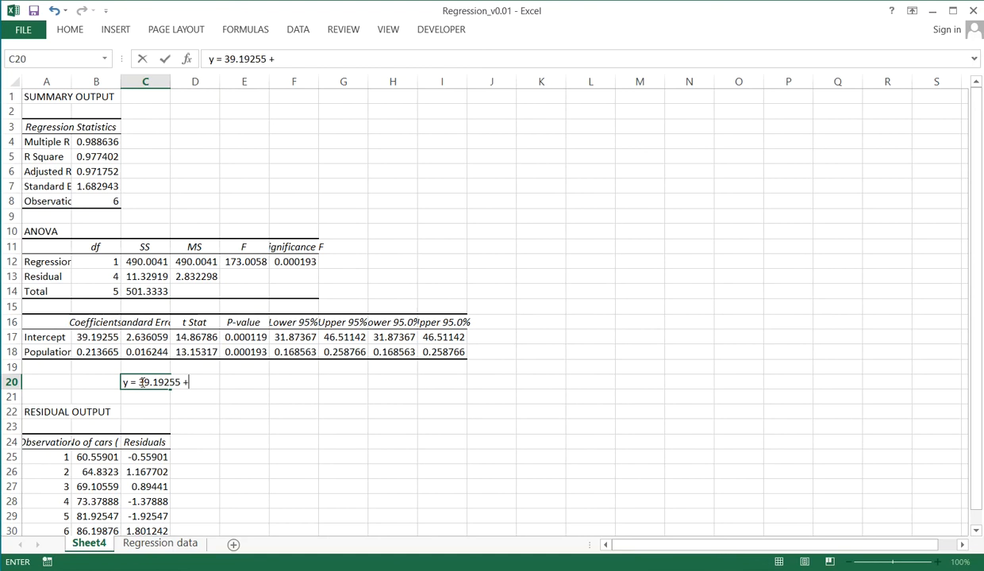
pyautogui.write('0.213665 * ')
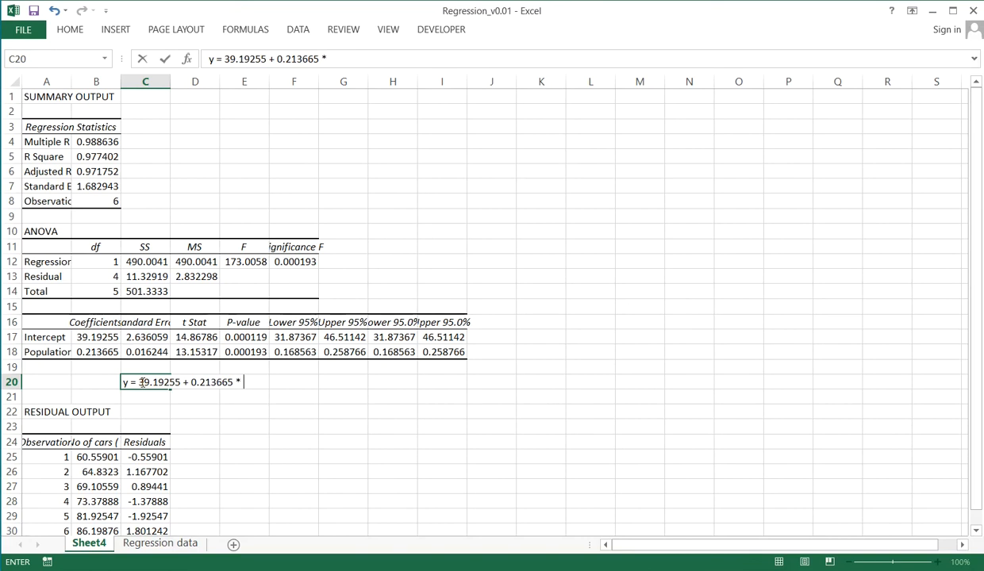
pyautogui.write('X')
pyautogui.press('Return')
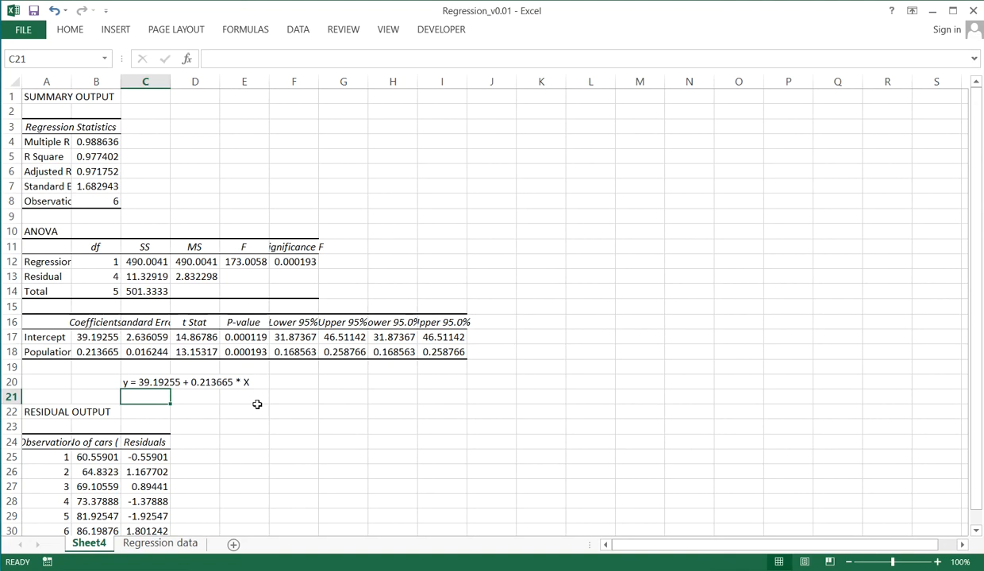
# Copy the regression equation from C20 into cell A17 of the Regression data sheet
pyautogui.click(142, 385)
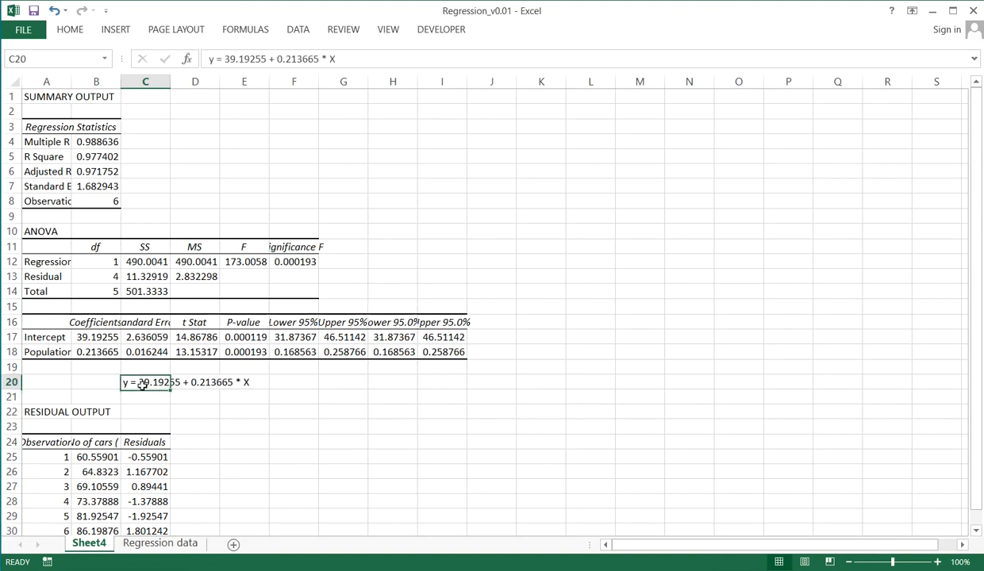
pyautogui.hotkey('ctrl', 'c')
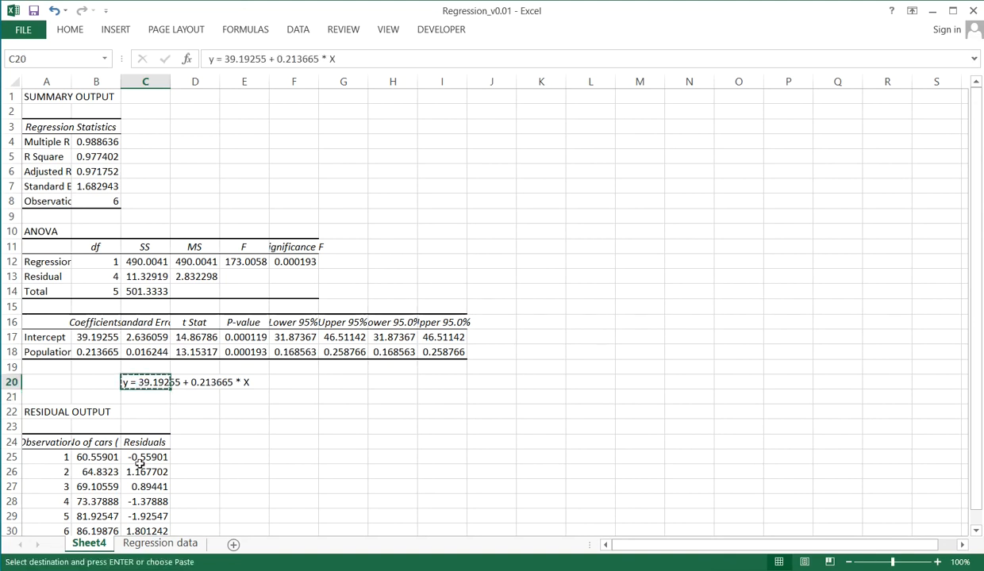
pyautogui.click(162, 546)
pyautogui.click(35, 354)
pyautogui.hotkey('ctrl', 'v')
pyautogui.click(110, 412)
pyautogui.click(70, 382)
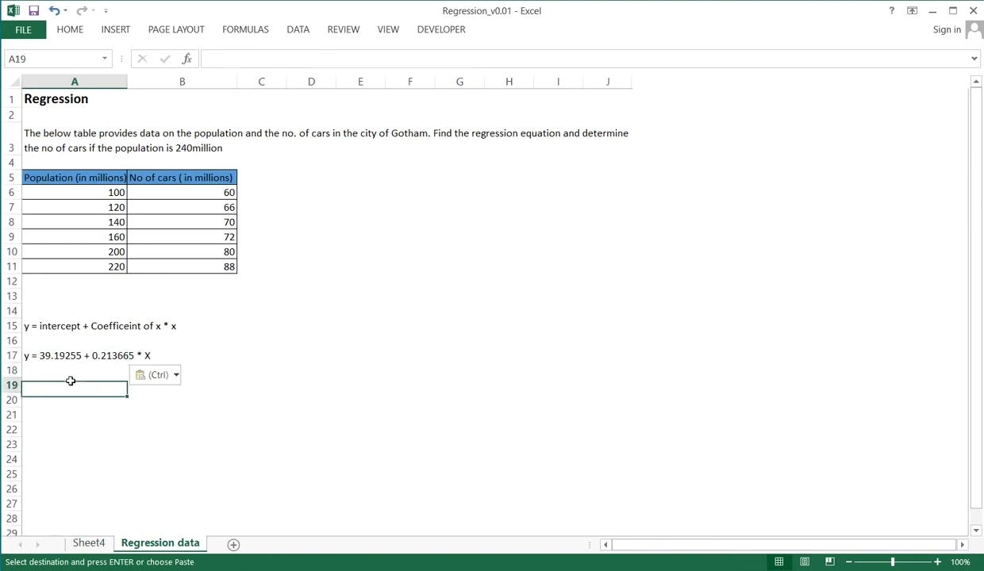
# Remove the "y =" prefix from the equation in A17 and replace X with 240
pyautogui.click(43, 349)
pyautogui.click(226, 65)
pyautogui.press('BackSpace')
pyautogui.press('BackSpace')
pyautogui.press('BackSpace')
pyautogui.press('BackSpace')
pyautogui.click(349, 59)
pyautogui.press('BackSpace')
pyautogui.press('BackSpace')
pyautogui.write('240')
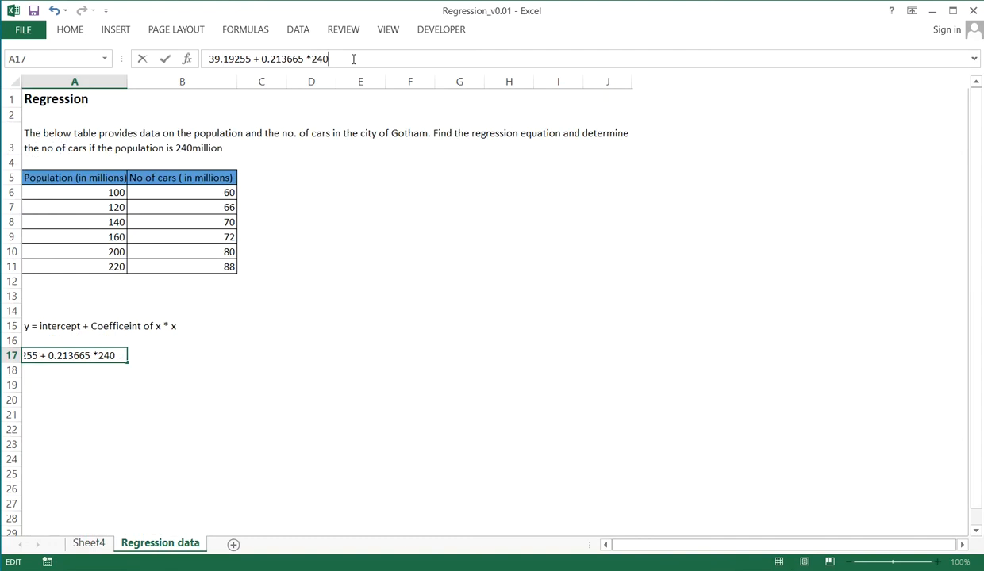
pyautogui.press('Return')
pyautogui.press('Up')
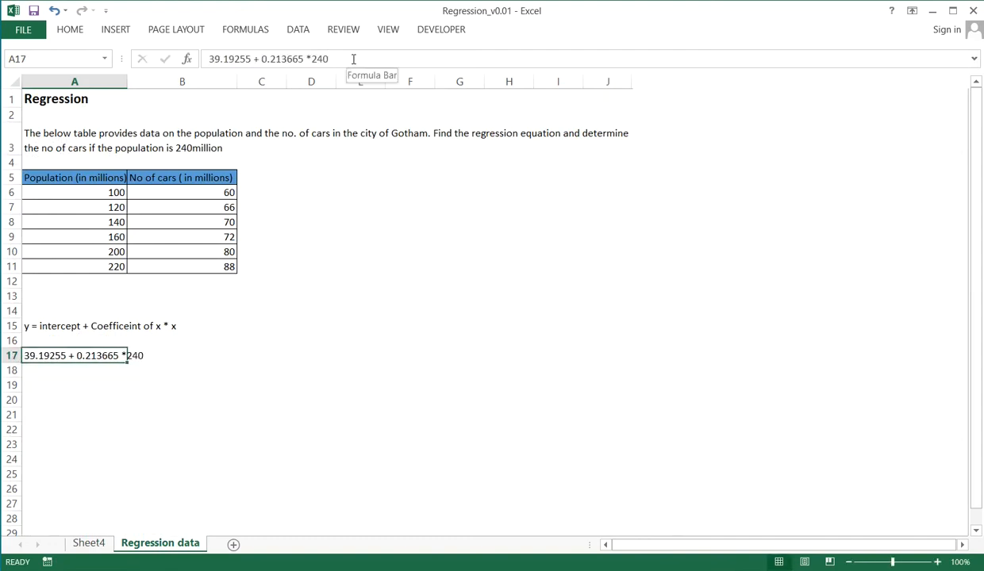
# Turn the text in A17 into the calculating formula =39.19255 + 0.213665 *240
pyautogui.click(206, 58)
pyautogui.write('=')
pyautogui.press('Return')
pyautogui.press('Up')
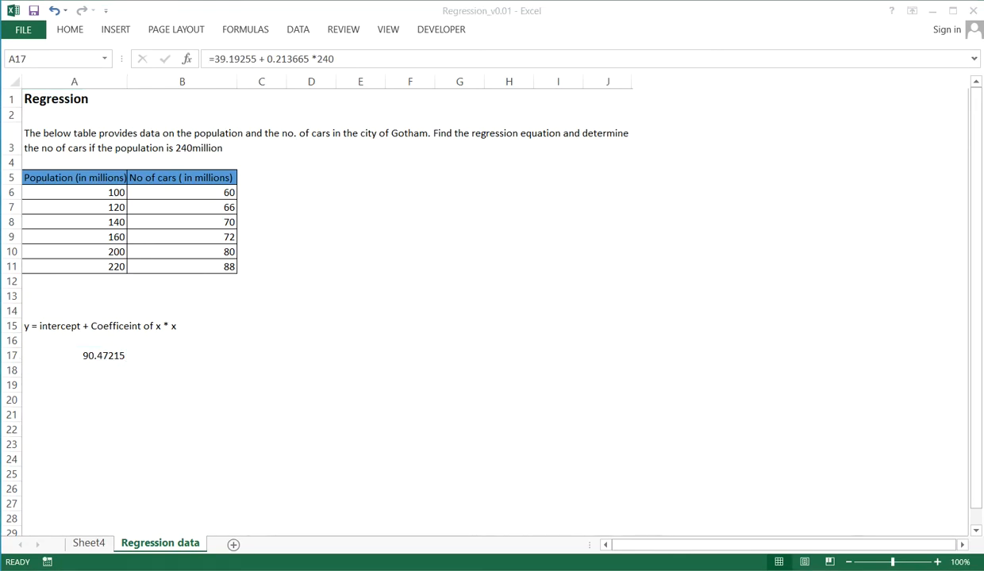
# Examine the predicted number of cars and the residuals in the Residual Output table on Sheet4
pyautogui.click(83, 544)
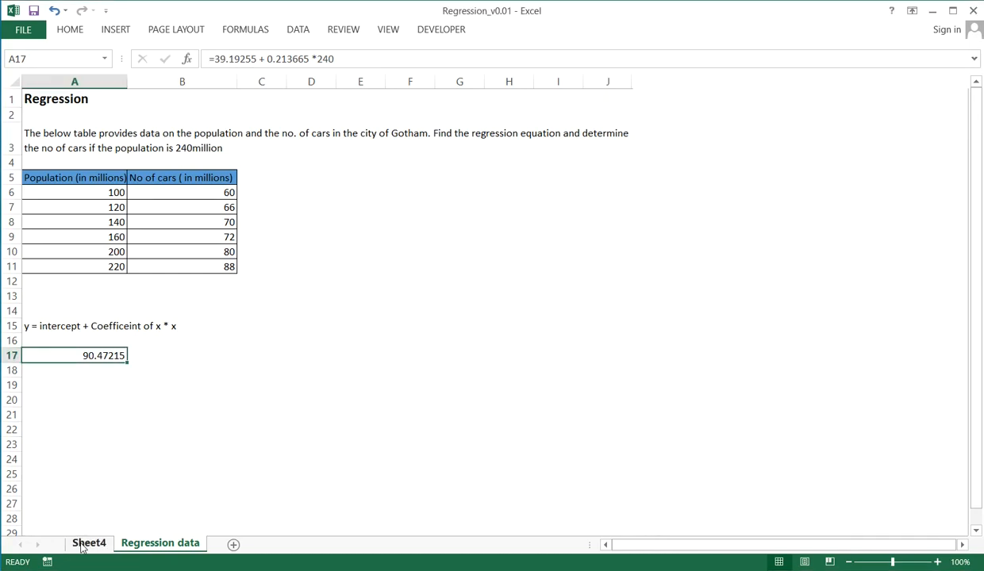
pyautogui.click(90, 470)
pyautogui.press('Down')
pyautogui.press('Down')
pyautogui.press('Down')
pyautogui.press('Down')
pyautogui.press('Down')
pyautogui.press('Down')
pyautogui.press('Down')
pyautogui.press('Down')
pyautogui.press('Down')
pyautogui.press('Down')
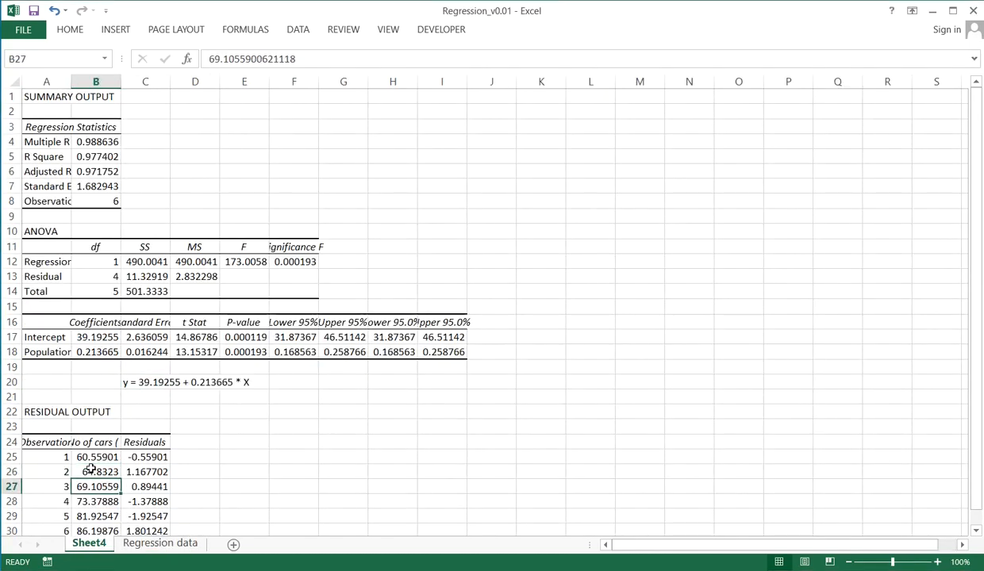
pyautogui.press('Up')
pyautogui.press('Up')
pyautogui.press('Up')
pyautogui.press('Up')
pyautogui.press('Up')
pyautogui.press('Up')
pyautogui.press('Up')
pyautogui.press('Up')
pyautogui.press('Up')
pyautogui.press('Up')
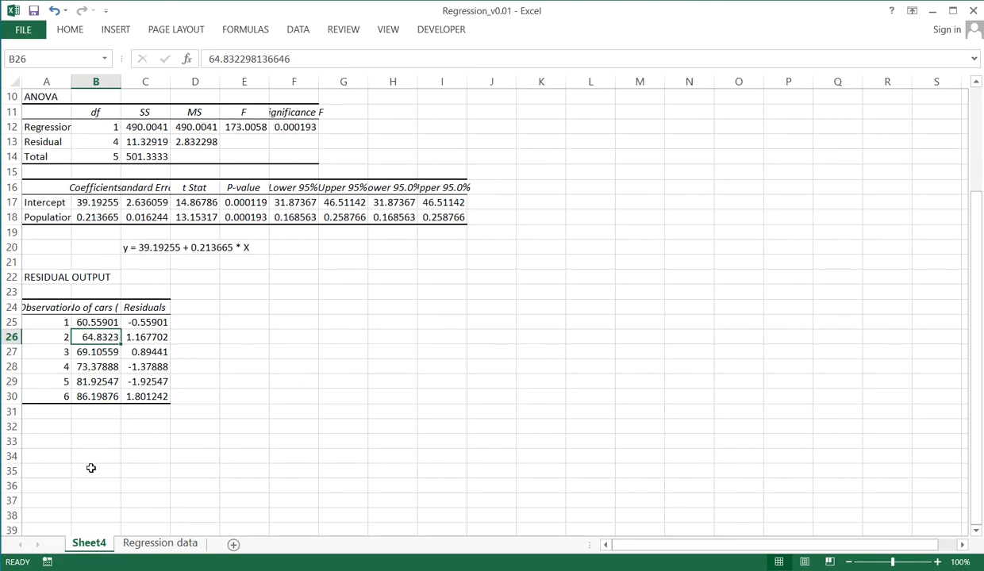
# On the Regression data sheet, change the population value in the A17 formula to 100
pyautogui.click(168, 545)
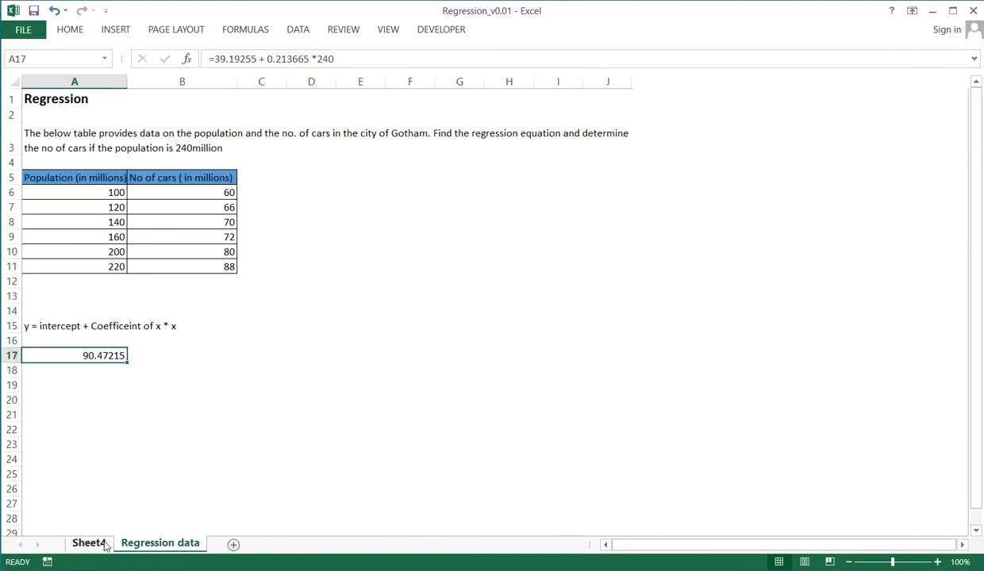
pyautogui.click(343, 60)
pyautogui.press('BackSpace')
pyautogui.press('BackSpace')
pyautogui.press('BackSpace')
pyautogui.write('100')
pyautogui.press('Return')
pyautogui.press('Up')
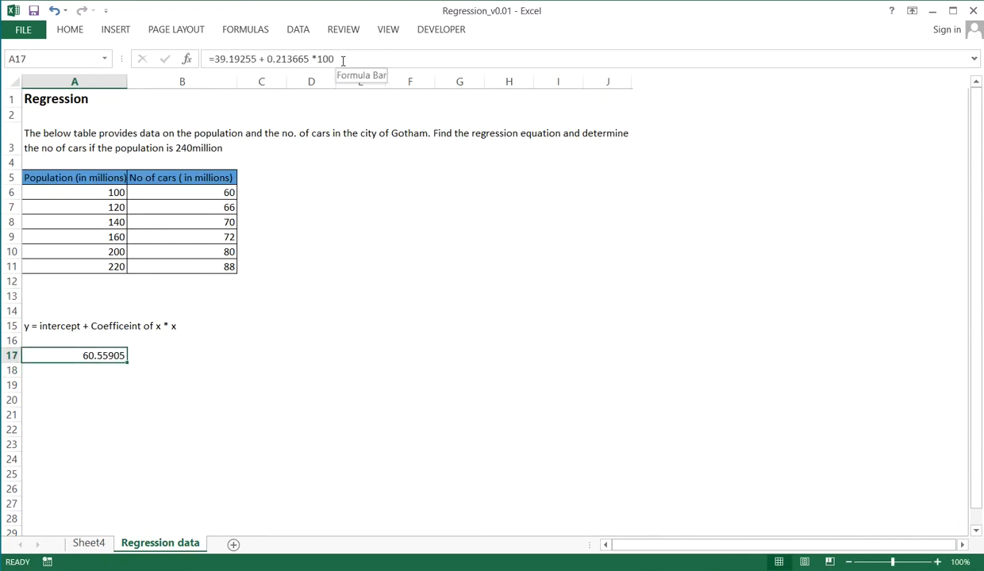
# Enter a formula in B17 that references the actual number of cars in B6
pyautogui.press('Right')
pyautogui.write('=')
pyautogui.press('Up')
pyautogui.hotkey('ctrl', 'Up')
pyautogui.hotkey('ctrl', 'Up')
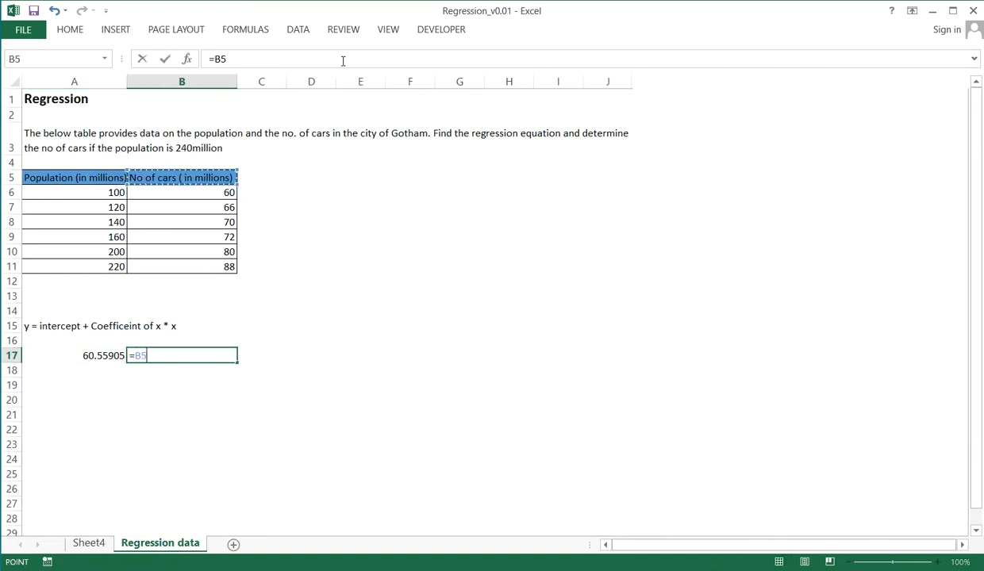
pyautogui.press('Down')
pyautogui.press('Return')
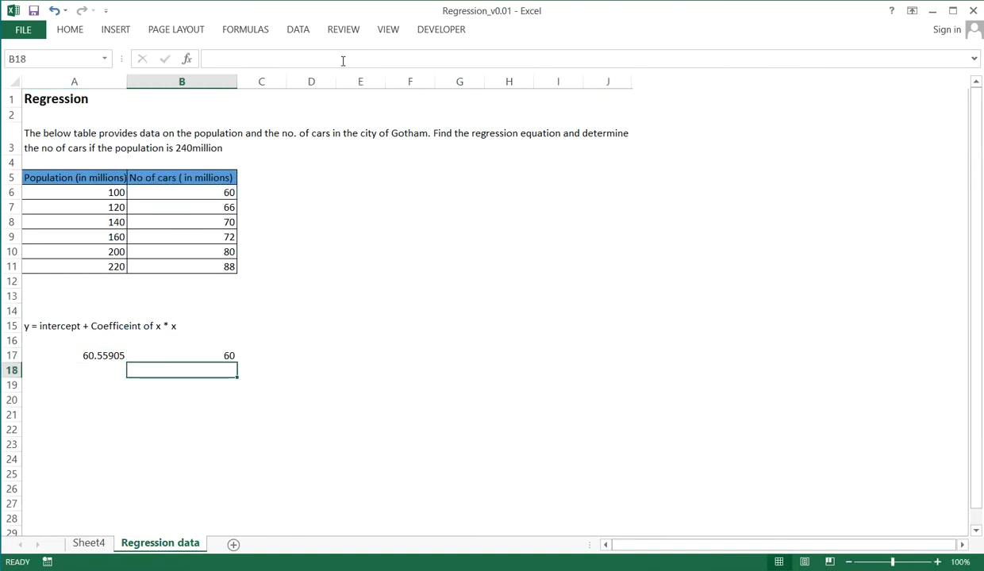
# Enter the formula =B17-A17 in C17 to compute the residual as actual minus predicted cars
pyautogui.press('Up')
pyautogui.press('Right')
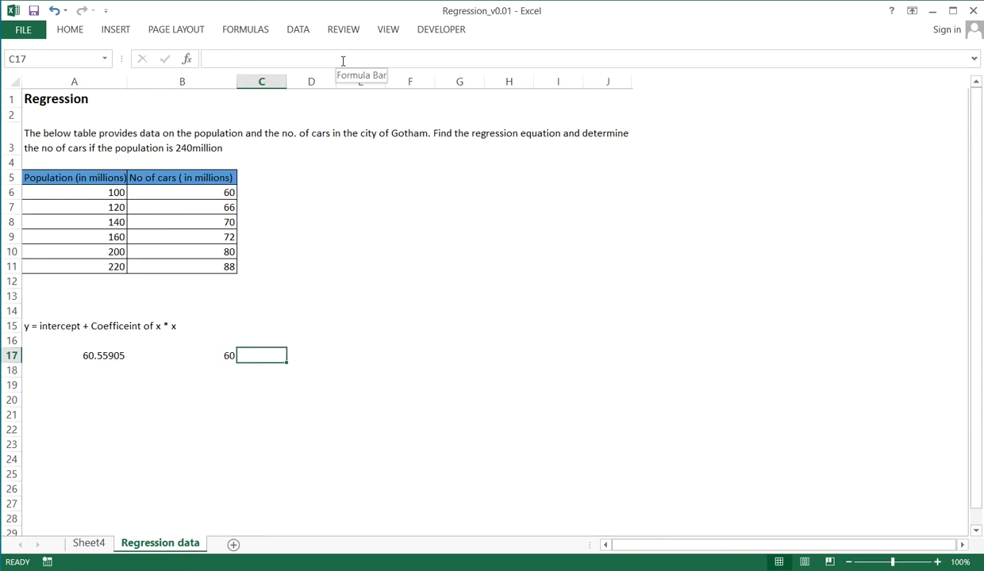
pyautogui.write('=')
pyautogui.press('Left')
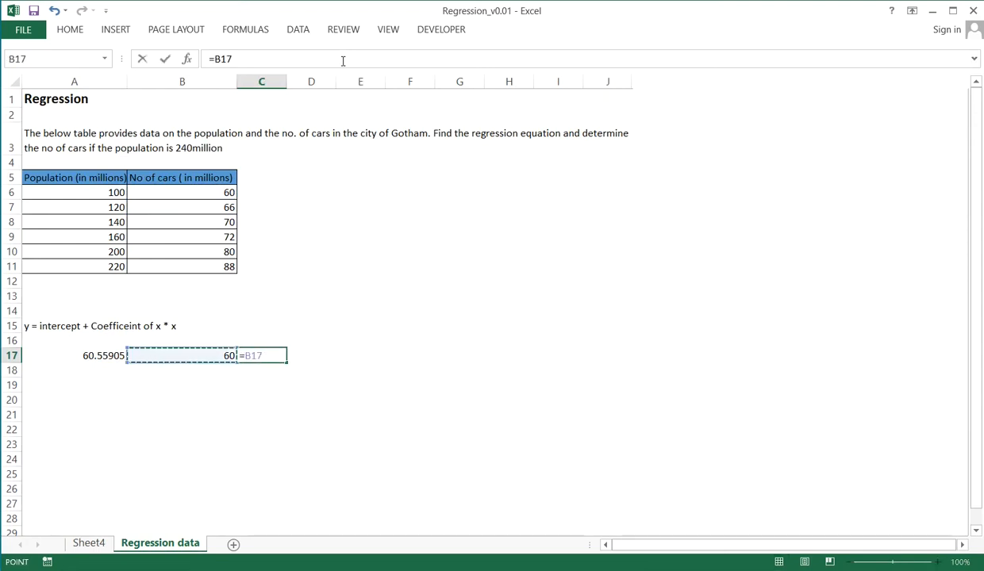
pyautogui.write('-')
pyautogui.press('Left')
pyautogui.press('Left')
pyautogui.press('Return')
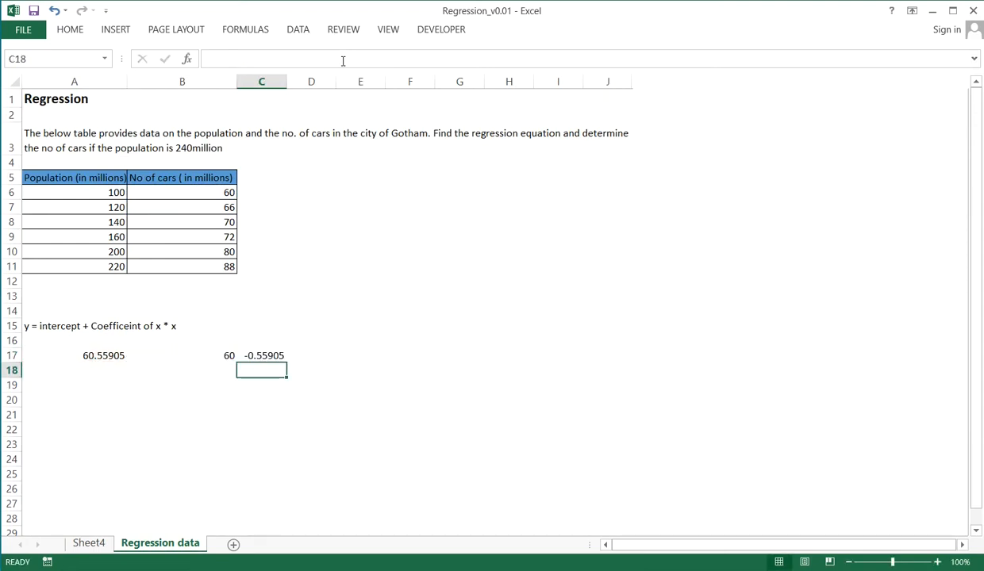
# Clear the predicted, actual and residual calculations from A17:C17 on the Regression data sheet
pyautogui.click(93, 545)
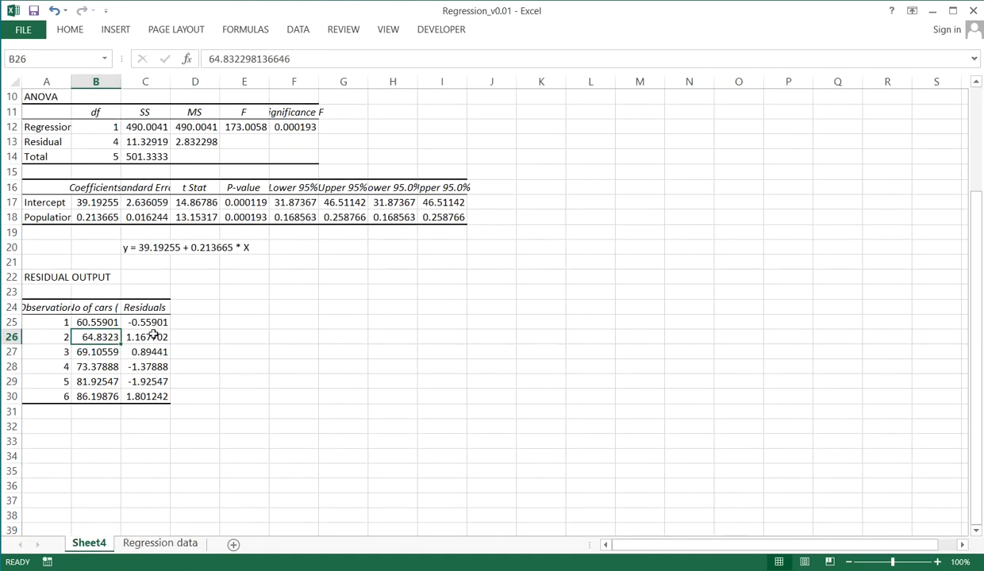
pyautogui.click(182, 540)
pyautogui.click(89, 351)
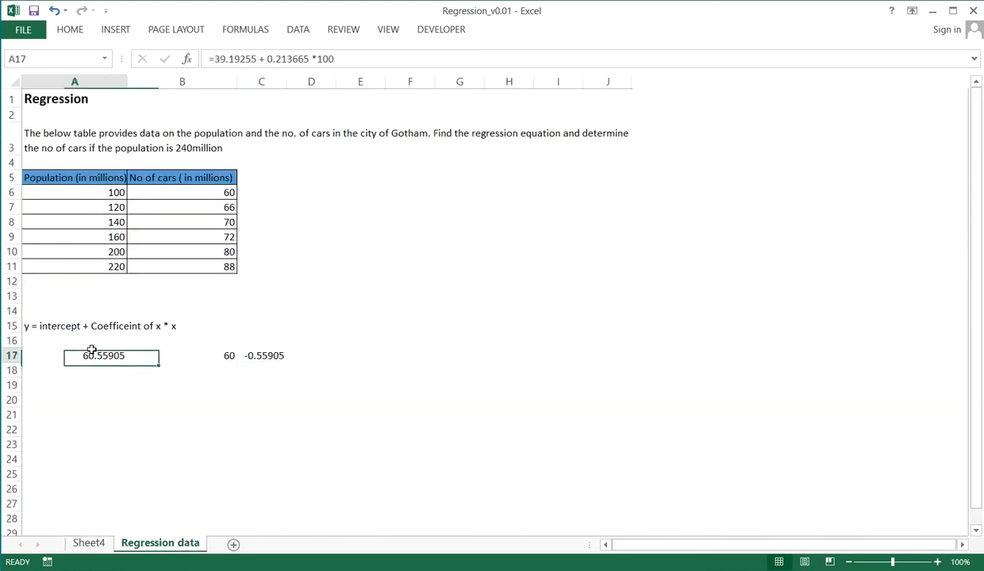
pyautogui.hotkey('shift', 'Right')
pyautogui.hotkey('shift', 'Right')
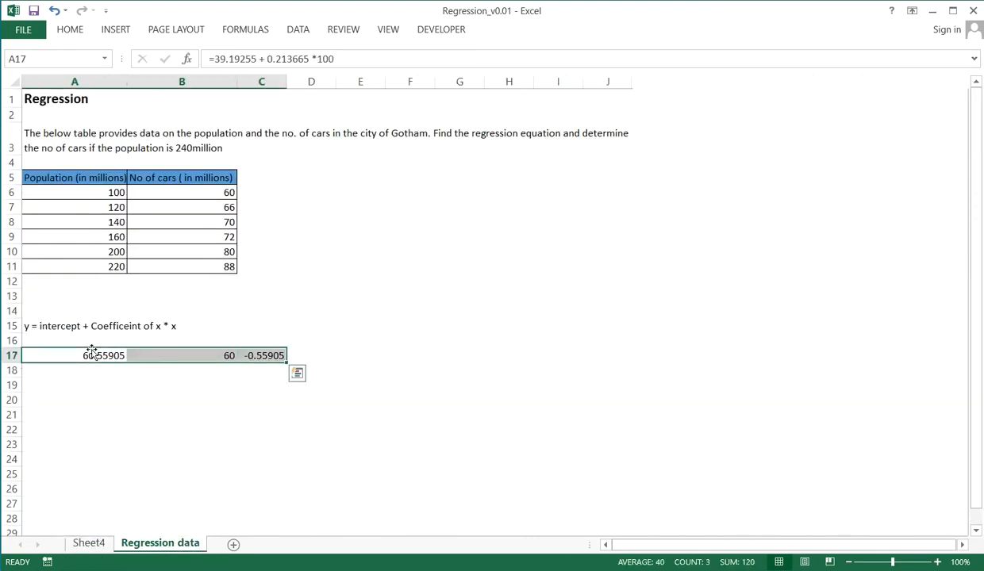
pyautogui.press('Delete')
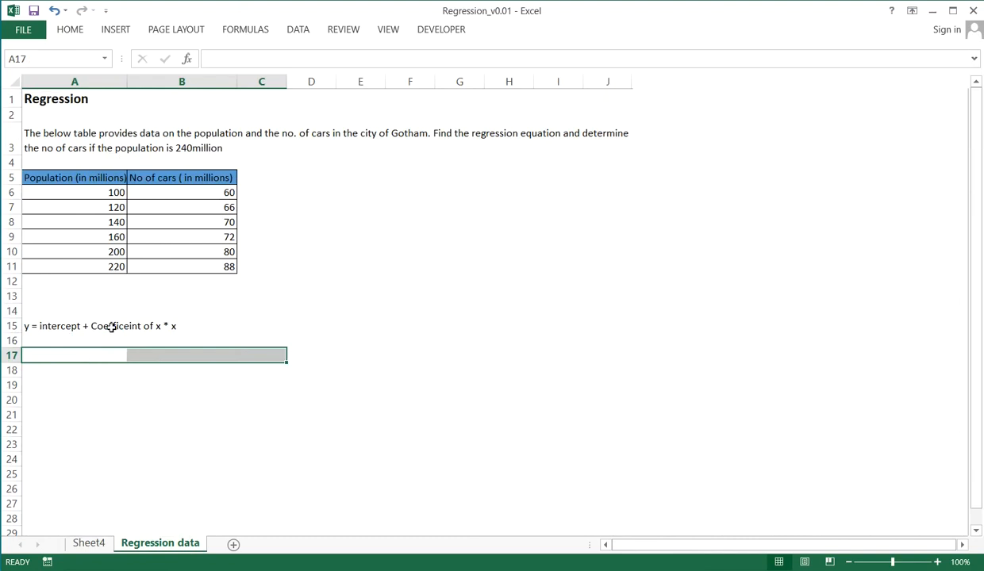
pyautogui.click(116, 325)
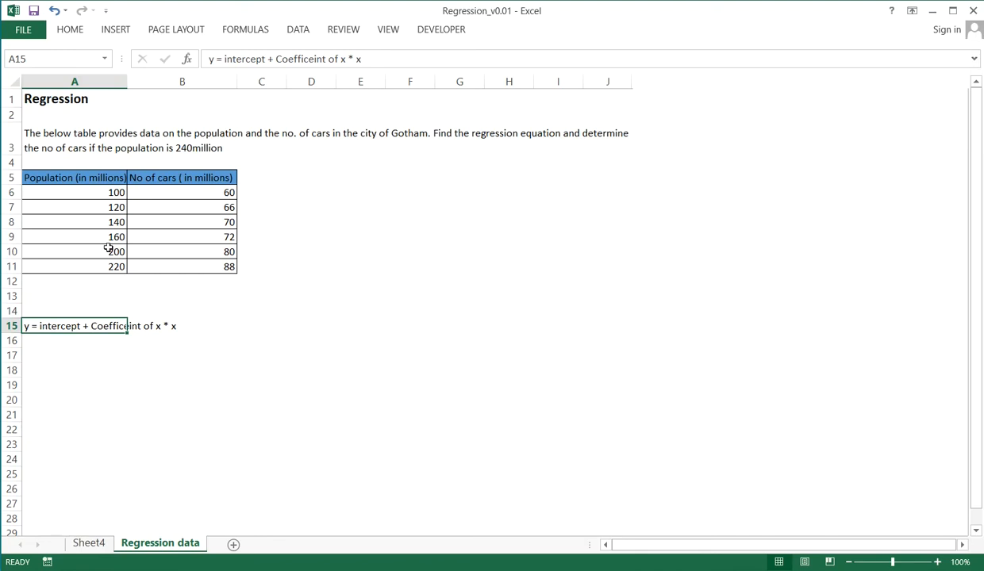
# Insert a basic markers-only scatter chart from the population and number of cars table in A5:B11
pyautogui.click(89, 177)
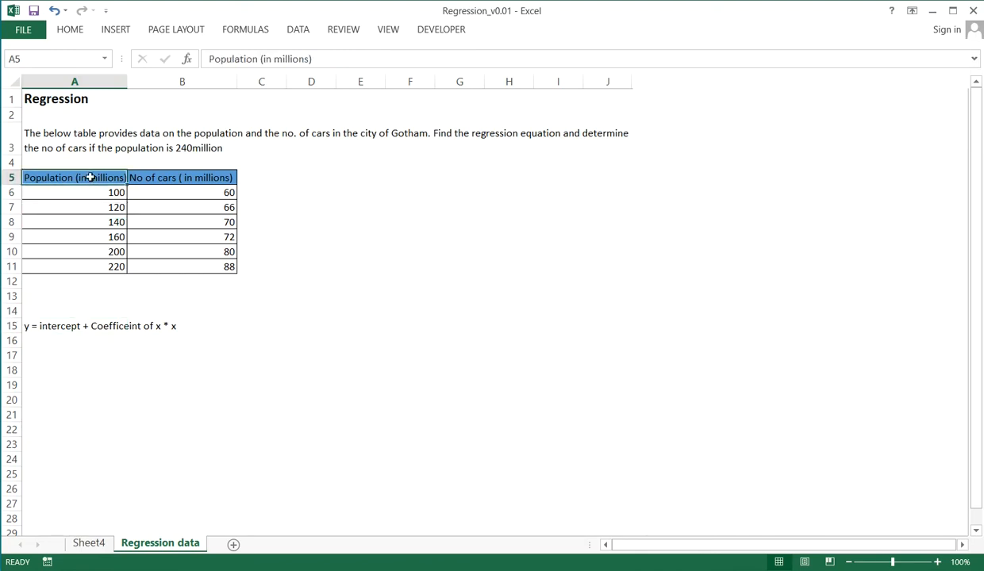
pyautogui.hotkey('shift', 'Right')
pyautogui.hotkey('shift', 'Down')
pyautogui.hotkey('shift', 'Down')
pyautogui.hotkey('shift', 'Down')
pyautogui.hotkey('shift', 'Down')
pyautogui.hotkey('shift', 'Down')
pyautogui.hotkey('shift', 'Down')
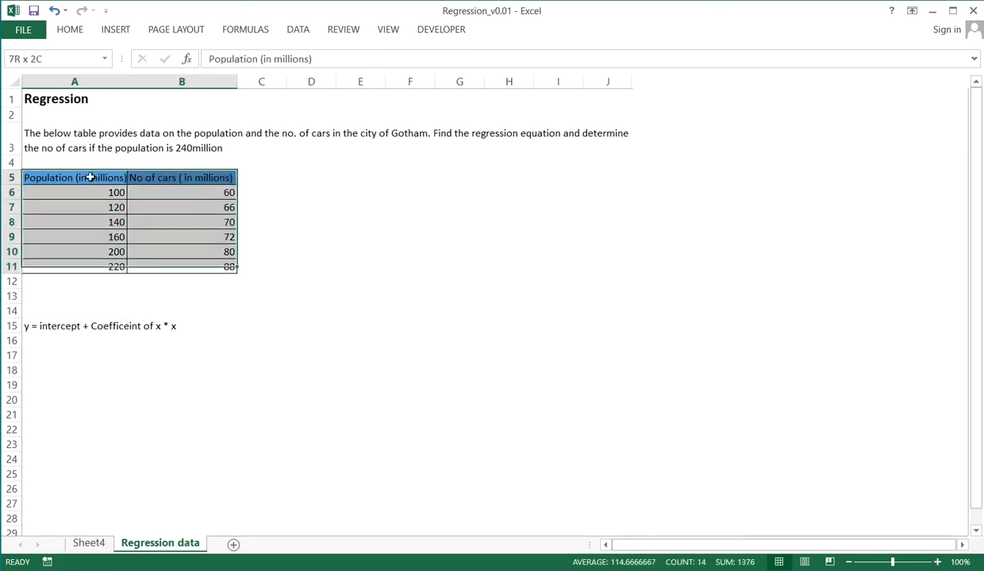
pyautogui.hotkey('shift', 'Down')
pyautogui.hotkey('shift', 'Up')
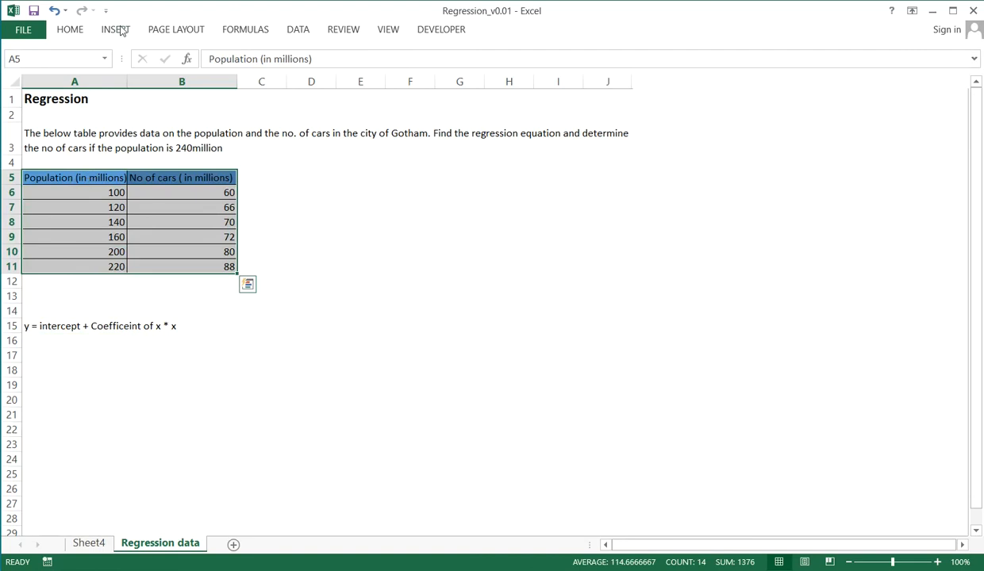
pyautogui.click(121, 29)
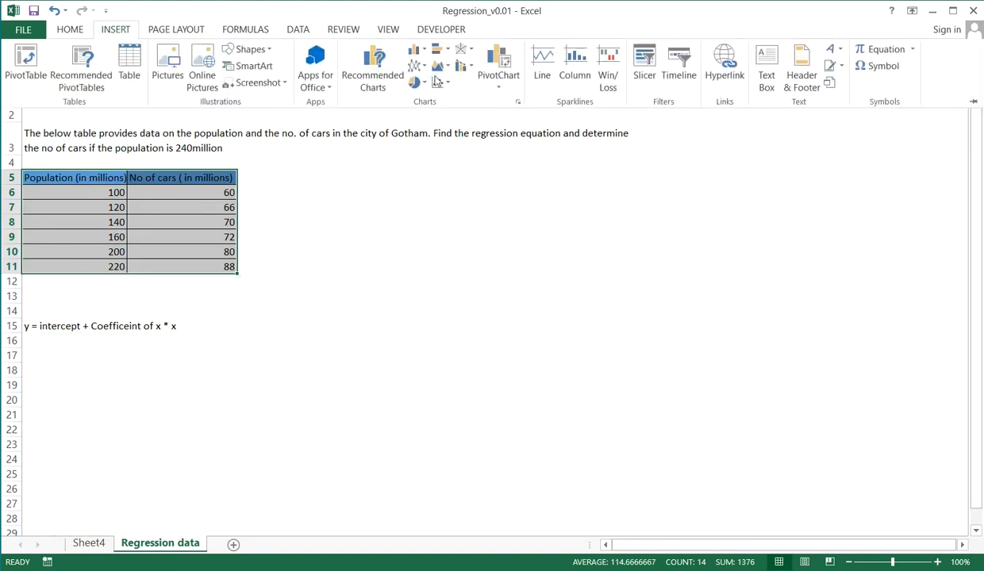
pyautogui.click(446, 84)
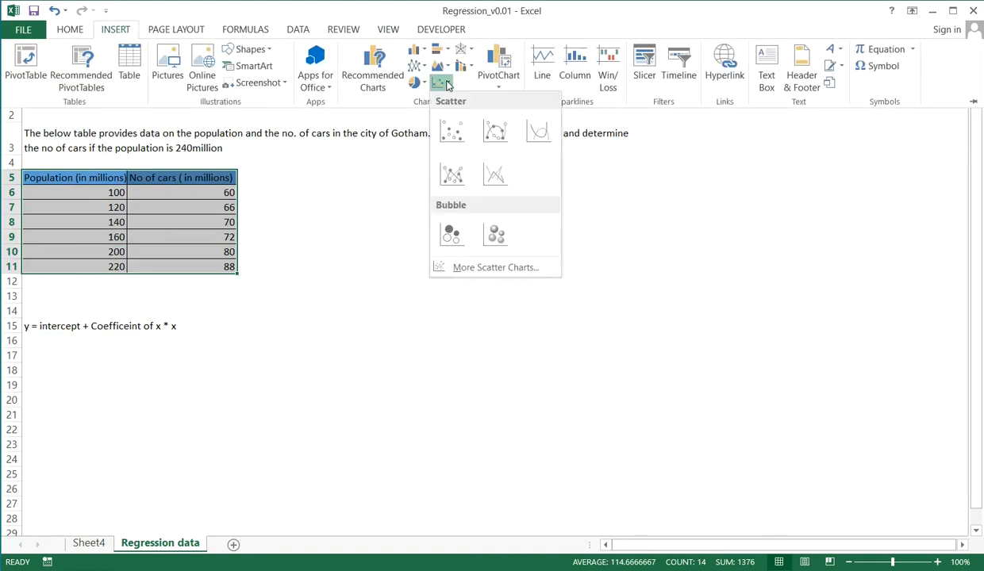
pyautogui.click(448, 131)
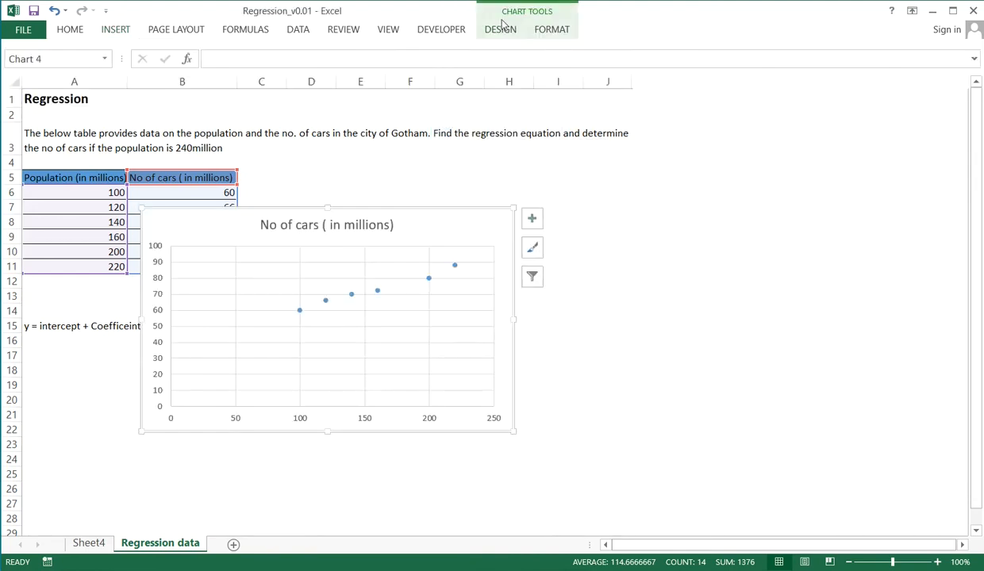
# Add a linear trendline to the scatter chart with its equation and R-squared value displayed on the chart
pyautogui.click(502, 30)
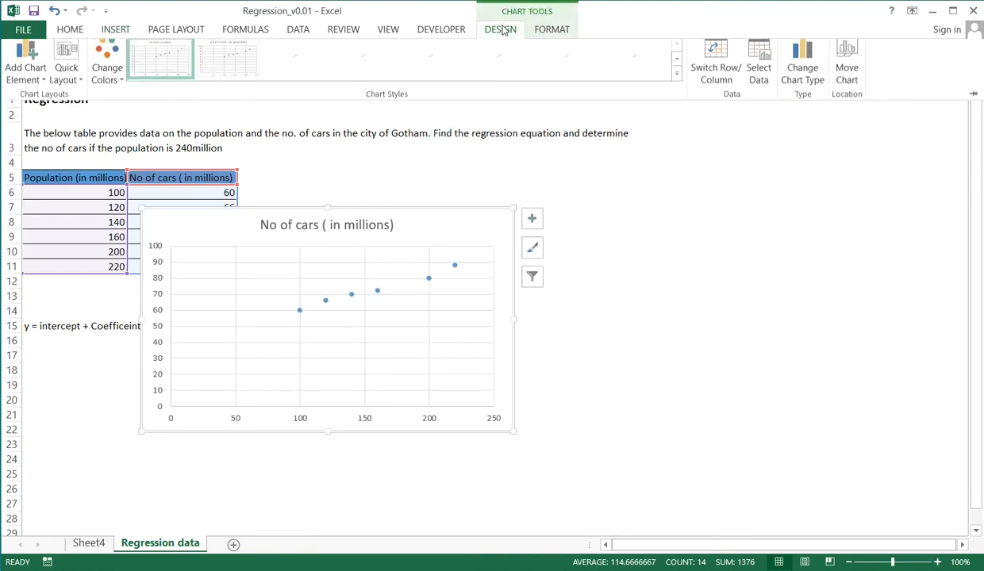
pyautogui.click(26, 81)
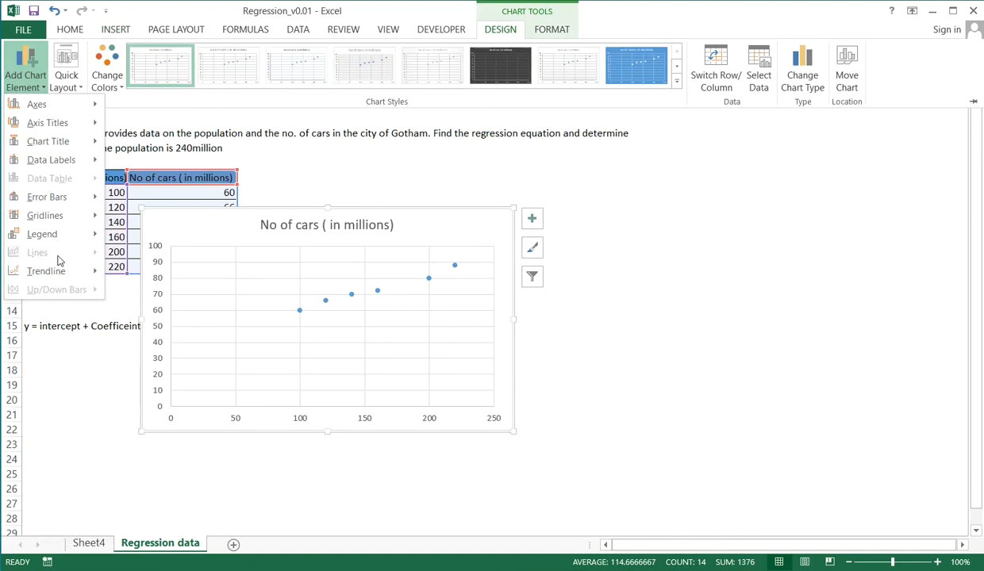
pyautogui.moveTo(62, 268)
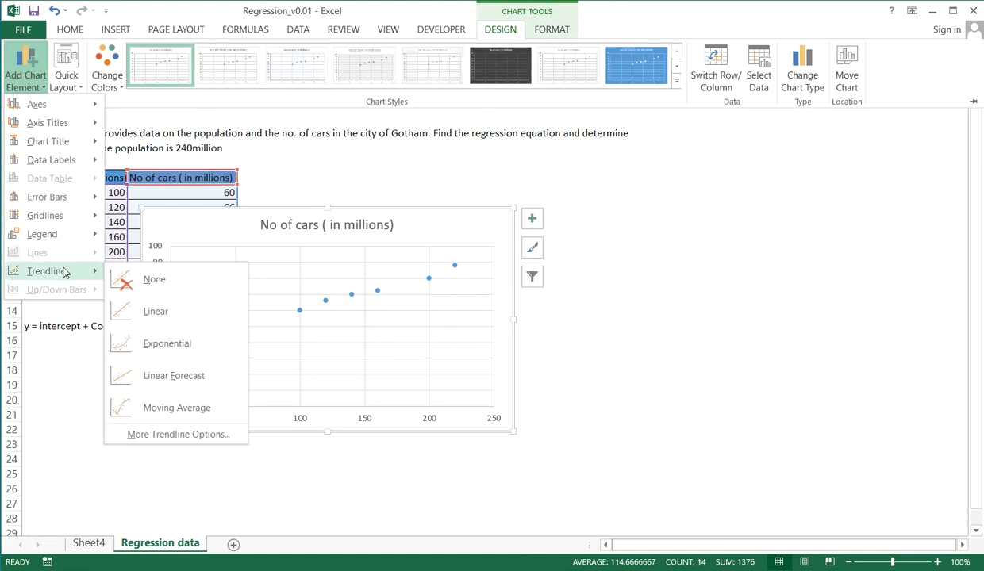
pyautogui.click(179, 435)
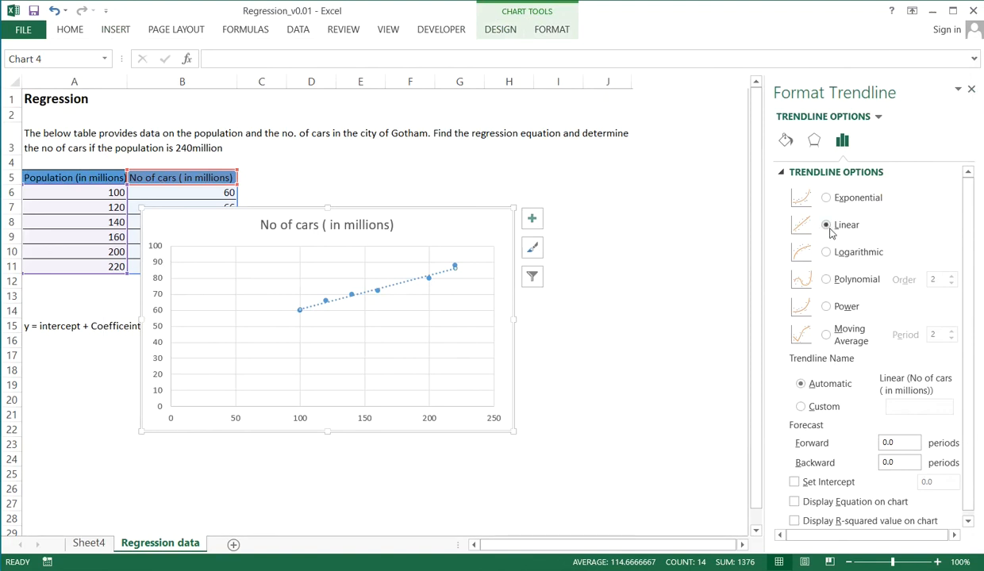
pyautogui.click(968, 522)
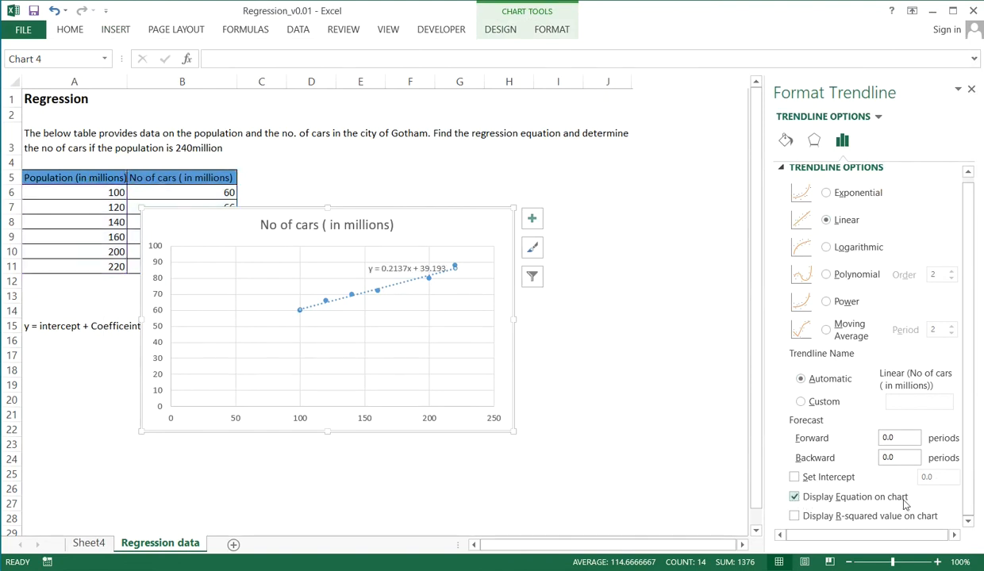
pyautogui.click(794, 517)
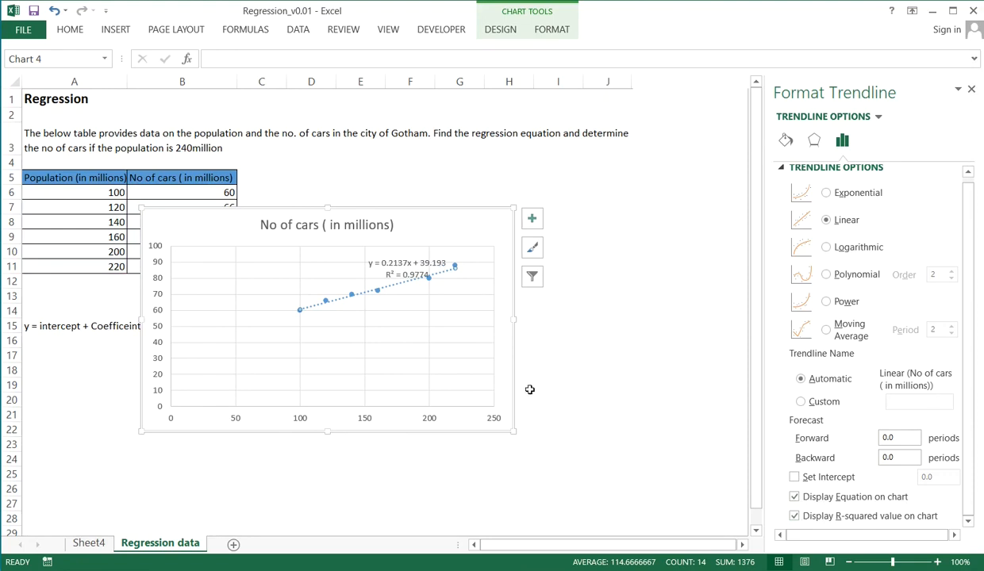
# Move the scatter chart beside the data table so it no longer covers the table or the equation text in A15
pyautogui.click(525, 331)
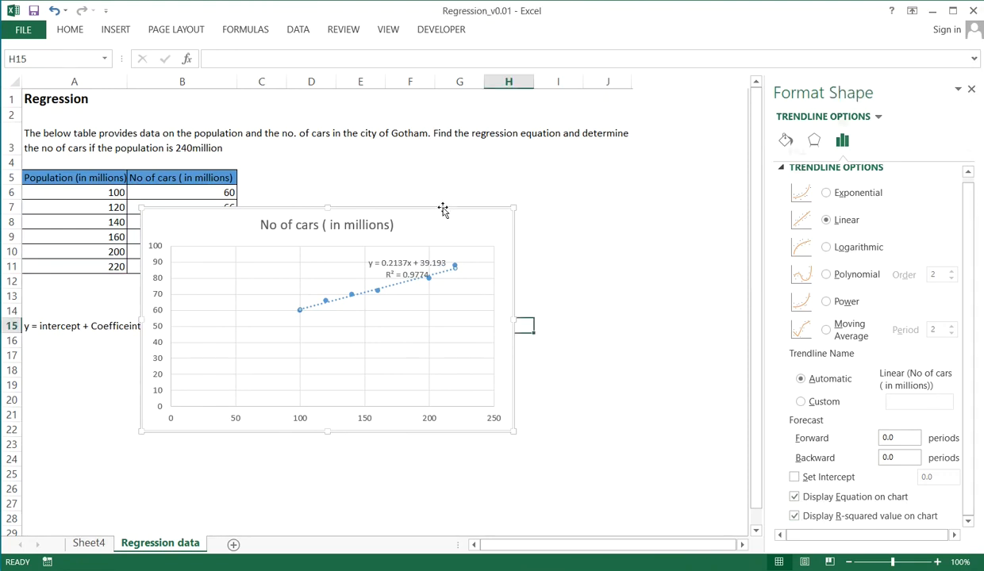
pyautogui.moveTo(439, 210); pyautogui.dragTo(555, 226)
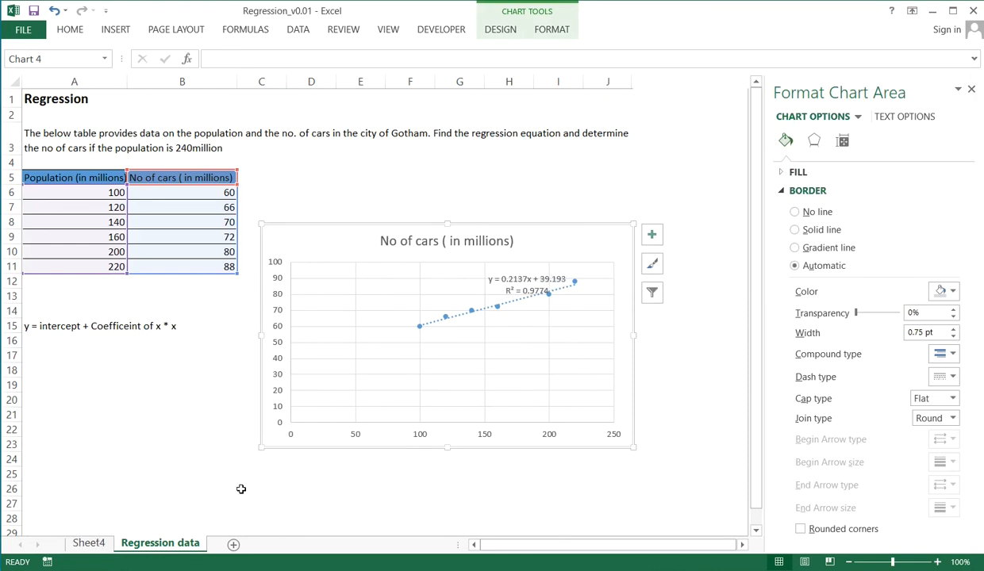
# Compare the chart's trendline equation and R-squared value with the coefficients and R Square in the regression output on Sheet4
pyautogui.click(86, 544)
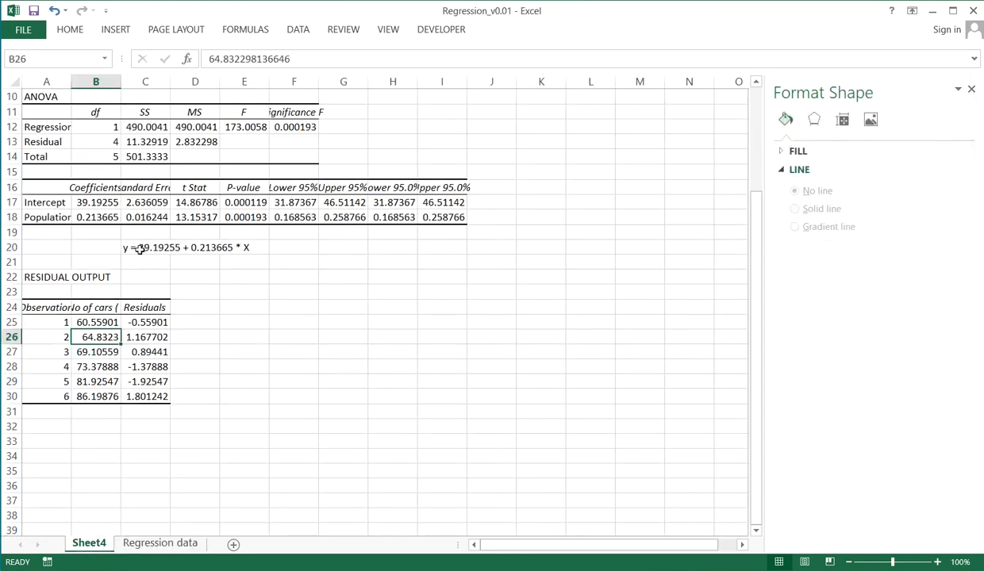
pyautogui.click(169, 542)
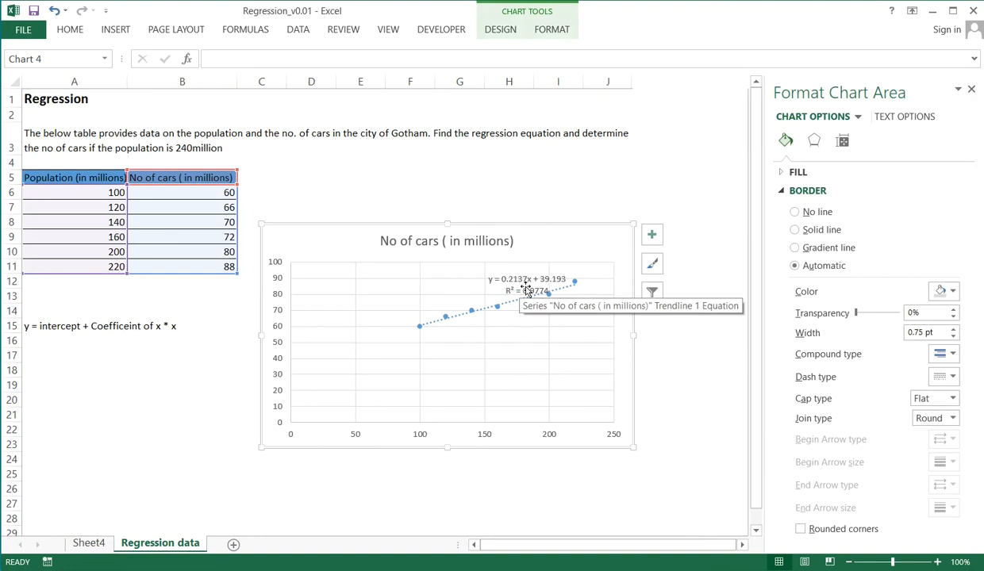
pyautogui.click(94, 543)
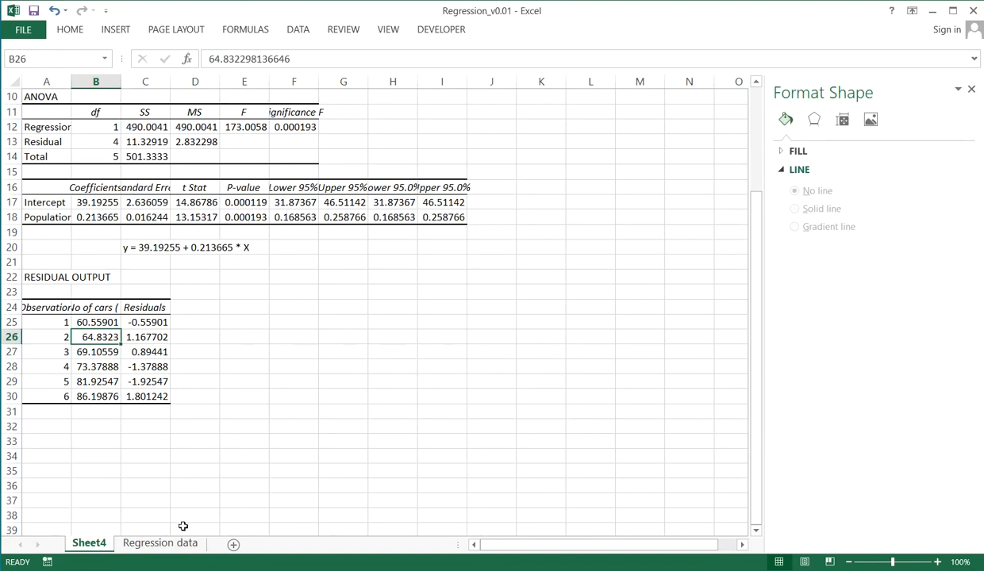
pyautogui.moveTo(755, 260); pyautogui.dragTo(755, 253)
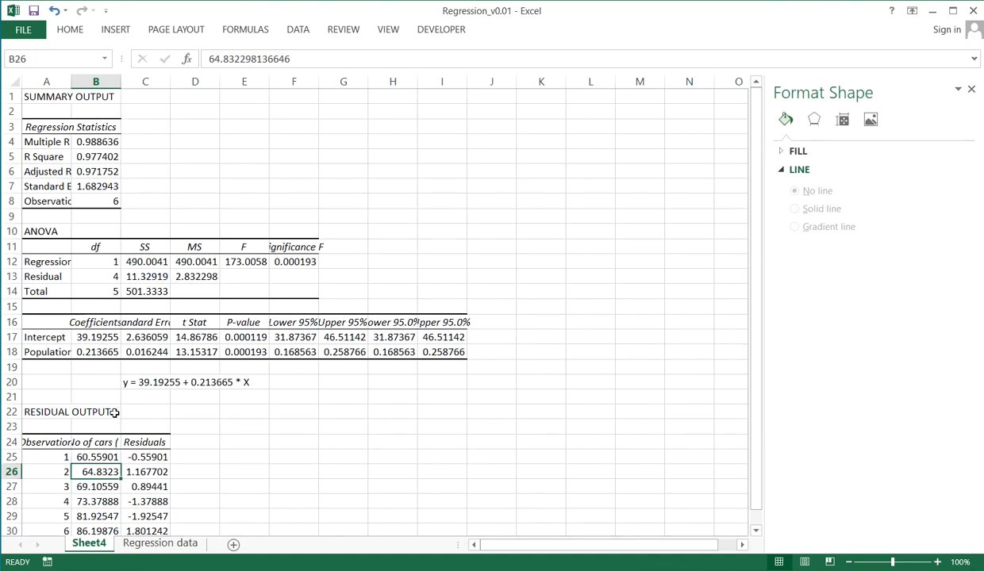
pyautogui.click(162, 545)
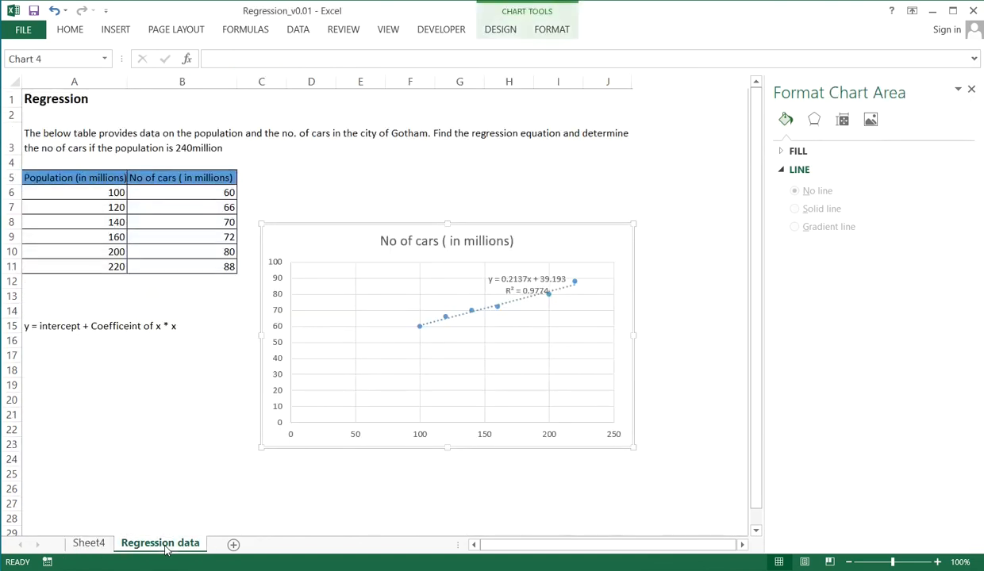